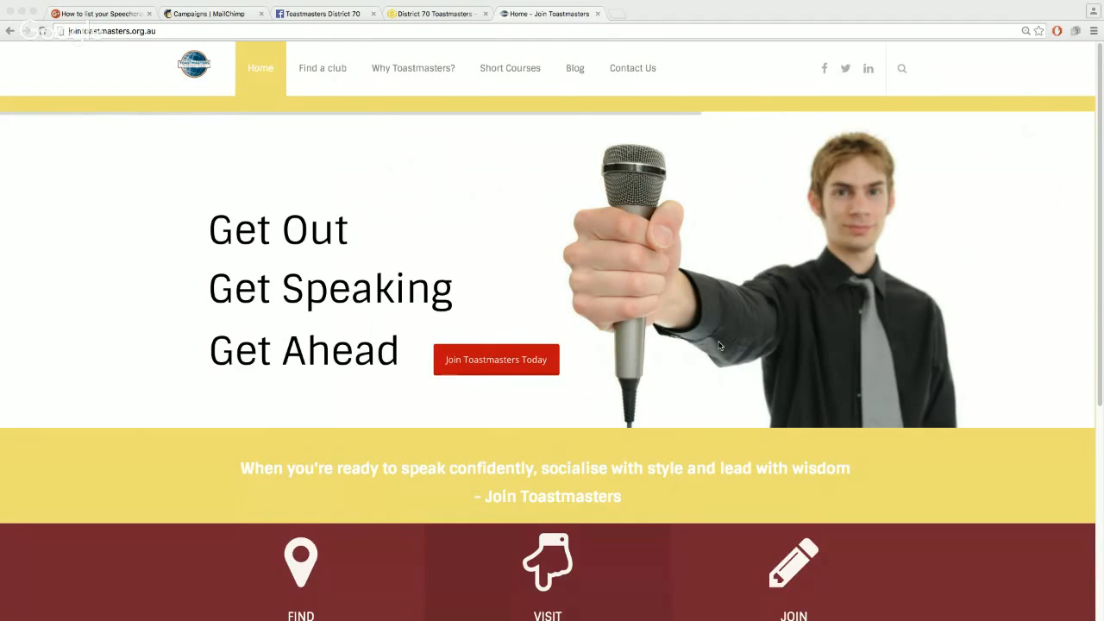
Scroll down the home page to the Short Courses in Public Speaking banner and its Click Here button
{"action": "scroll", "coordinate": [718, 343], "scroll_direction": "down", "scroll_amount": 1}
{"action": "scroll", "coordinate": [656, 432], "scroll_direction": "down", "scroll_amount": 4}
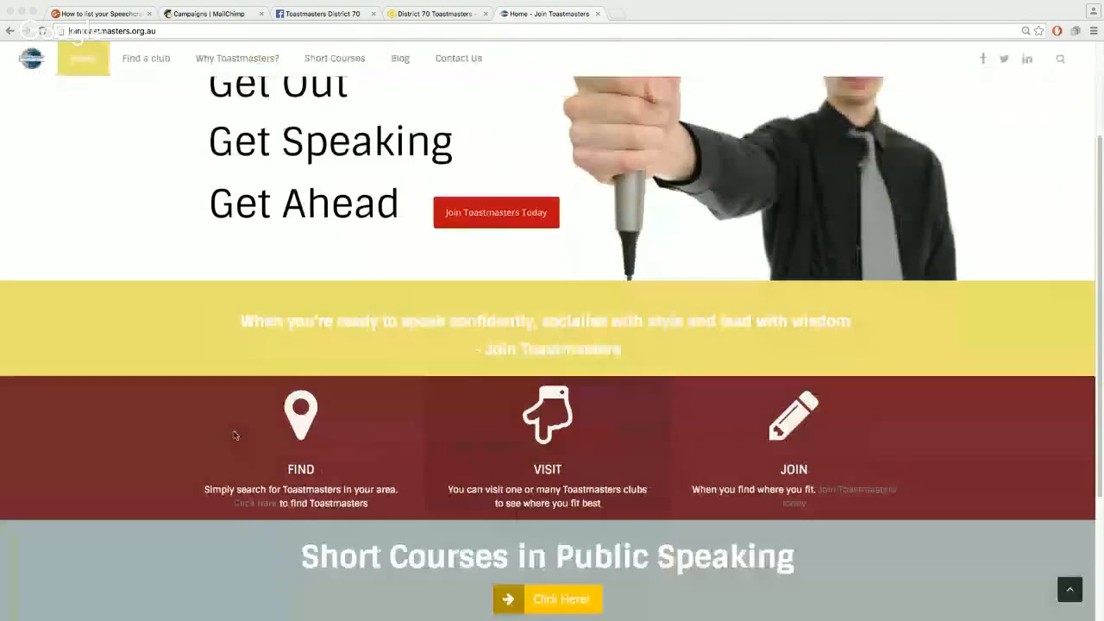
{"action": "scroll", "coordinate": [571, 528], "scroll_direction": "down", "scroll_amount": 3}
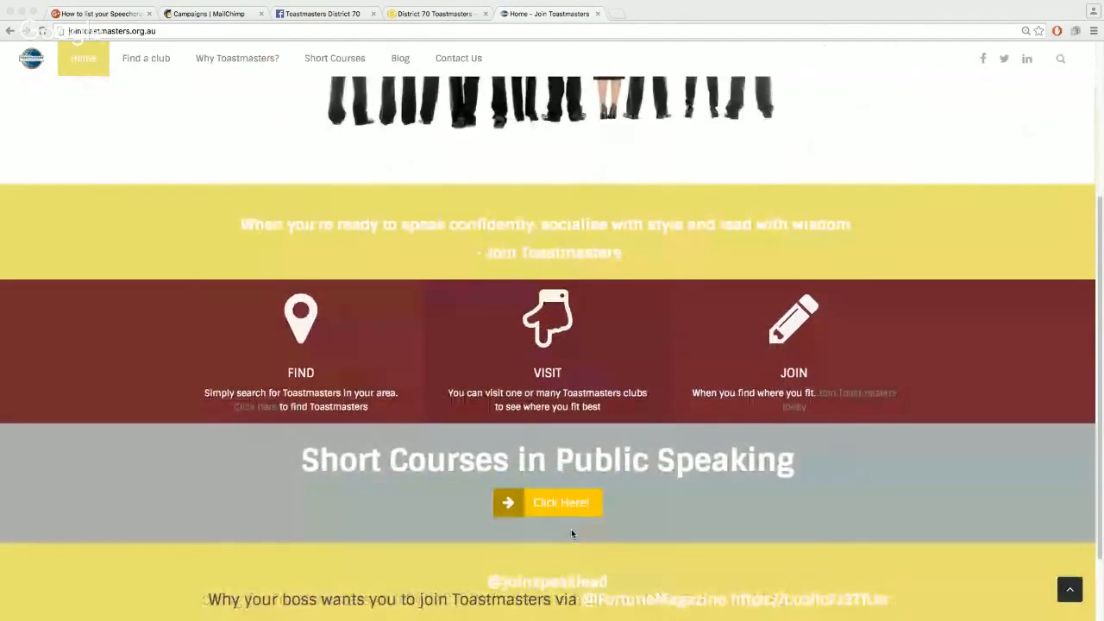
{"action": "scroll", "coordinate": [571, 532], "scroll_direction": "down", "scroll_amount": 3}
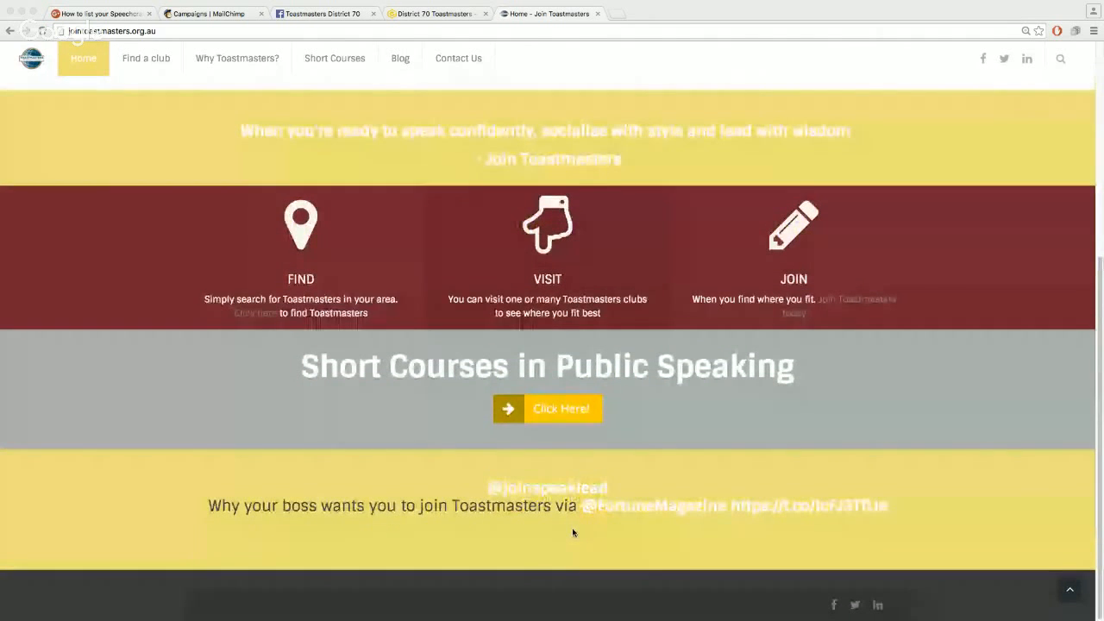
Open the Short Courses page from the Click Here button under the banner
{"action": "left_click", "coordinate": [512, 411]}
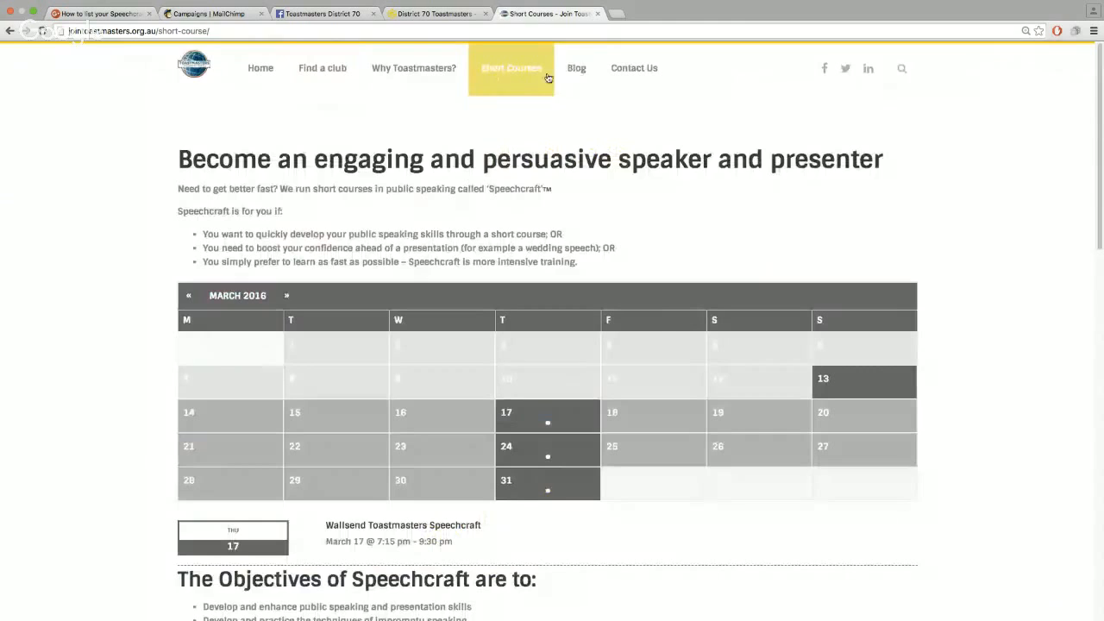
{"action": "mouse_move", "coordinate": [503, 76]}
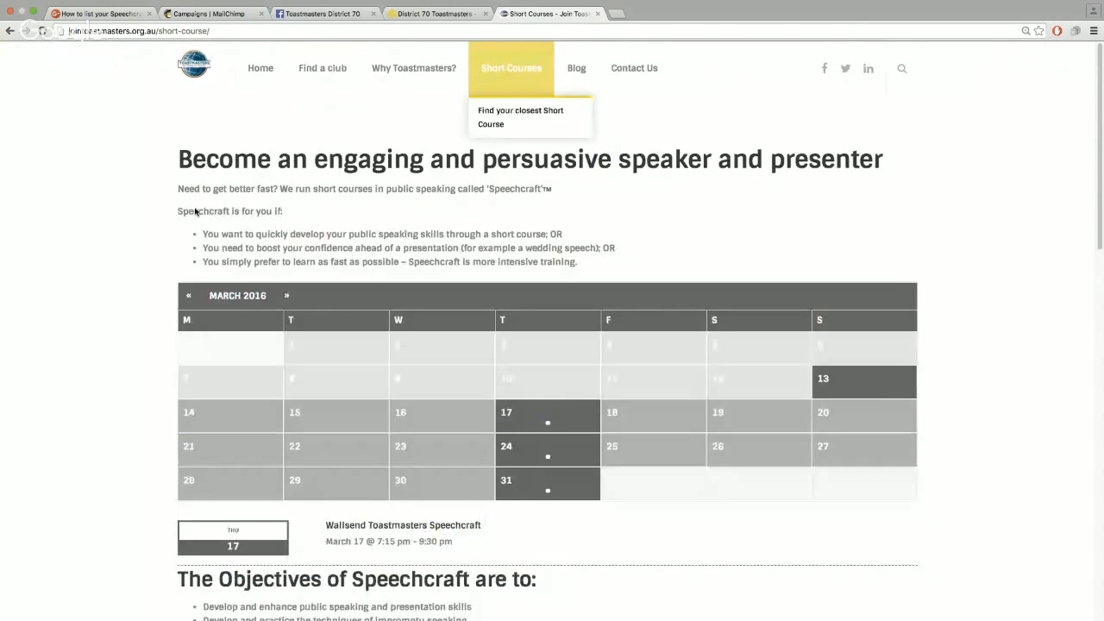
{"action": "scroll", "coordinate": [68, 422], "scroll_direction": "down", "scroll_amount": 2}
{"action": "scroll", "coordinate": [68, 422], "scroll_direction": "down", "scroll_amount": 5}
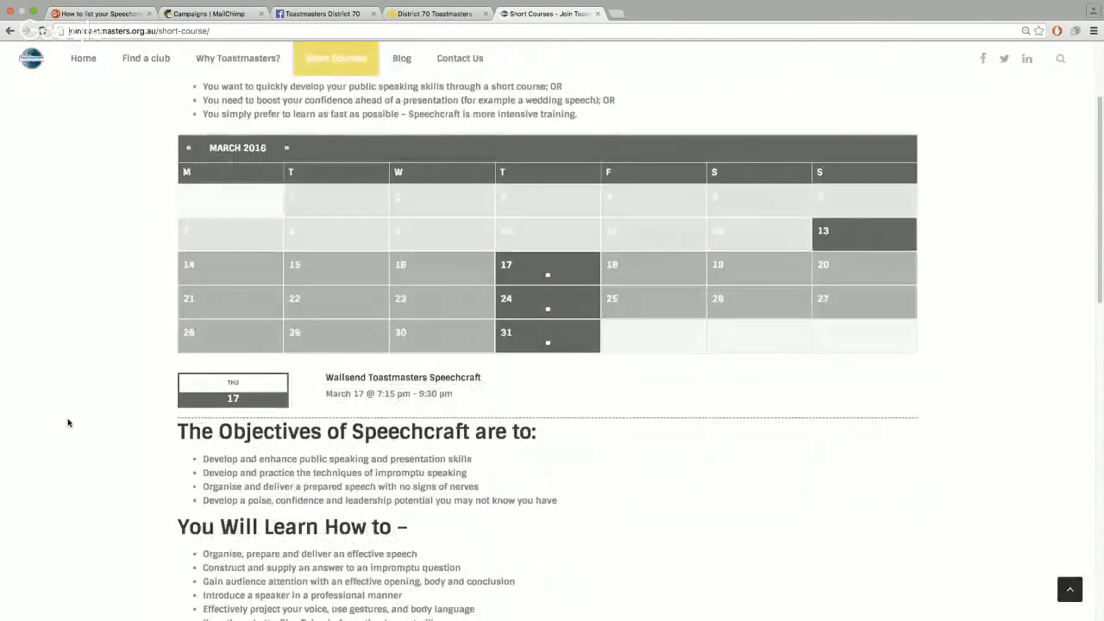
{"action": "scroll", "coordinate": [68, 422], "scroll_direction": "up", "scroll_amount": 7}
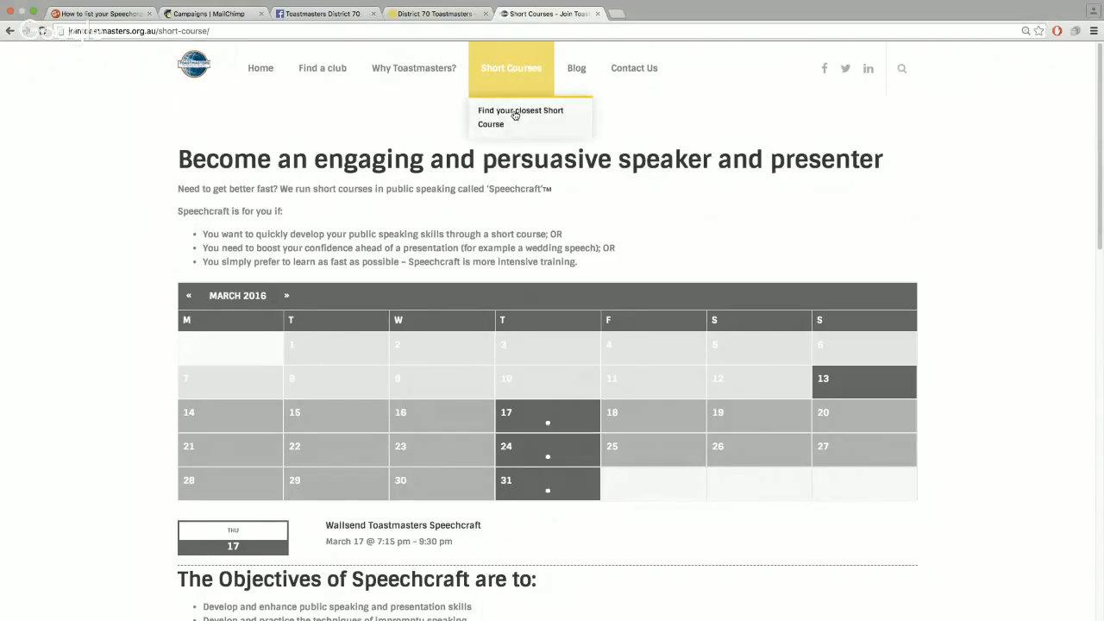
Go to Find your closest Short Course and review the Upcoming Events map and Speechcraft listings
{"action": "left_click", "coordinate": [515, 114]}
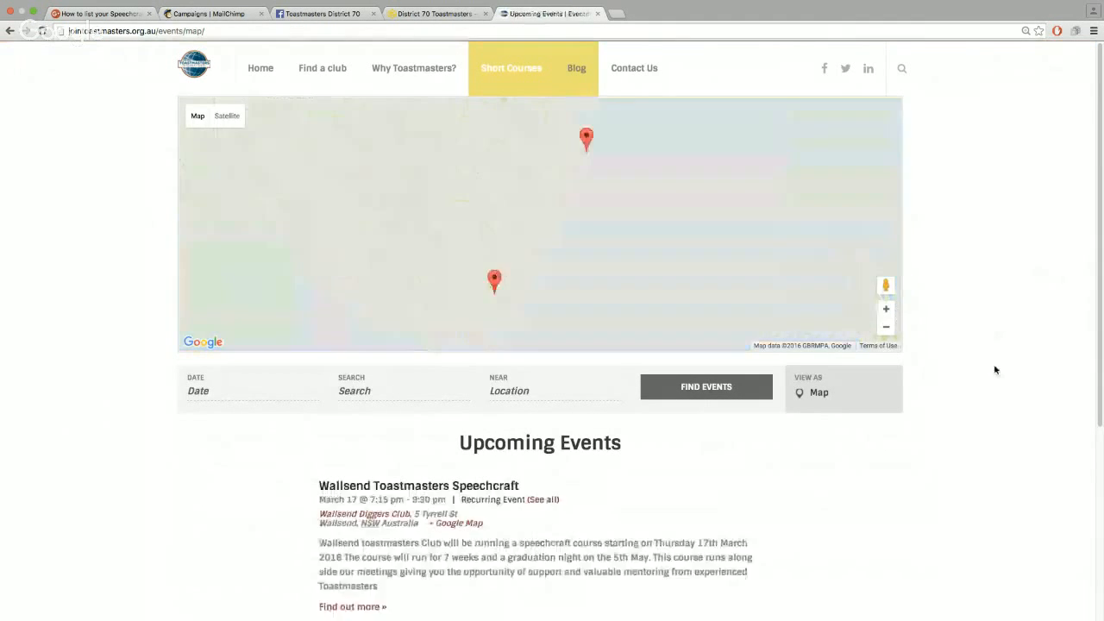
{"action": "scroll", "coordinate": [936, 395], "scroll_direction": "down", "scroll_amount": 5}
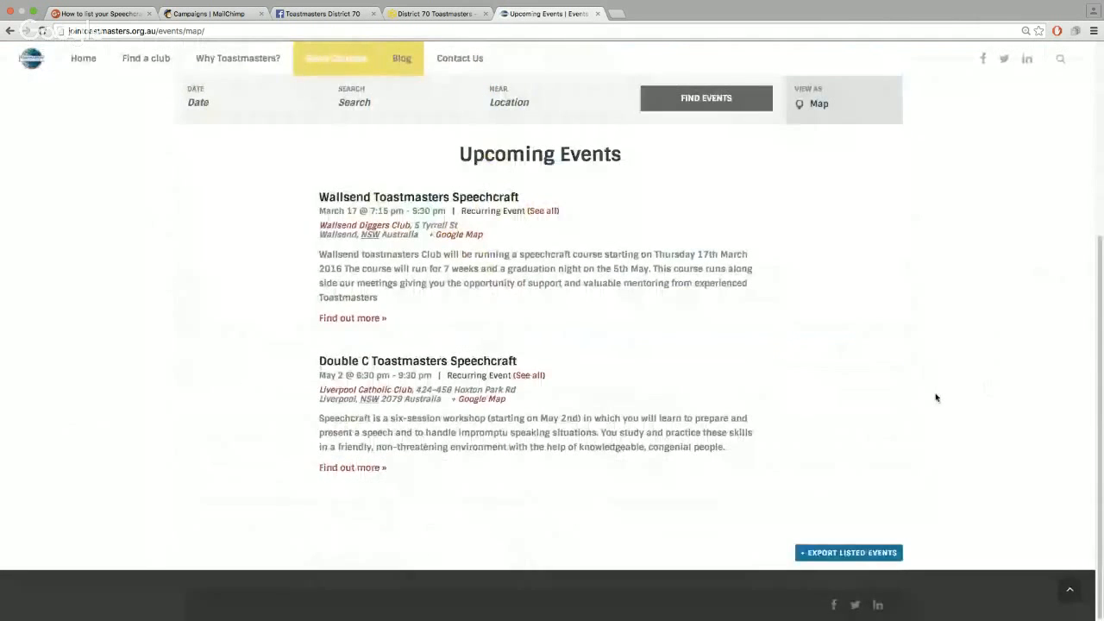
{"action": "scroll", "coordinate": [937, 397], "scroll_direction": "up", "scroll_amount": 5}
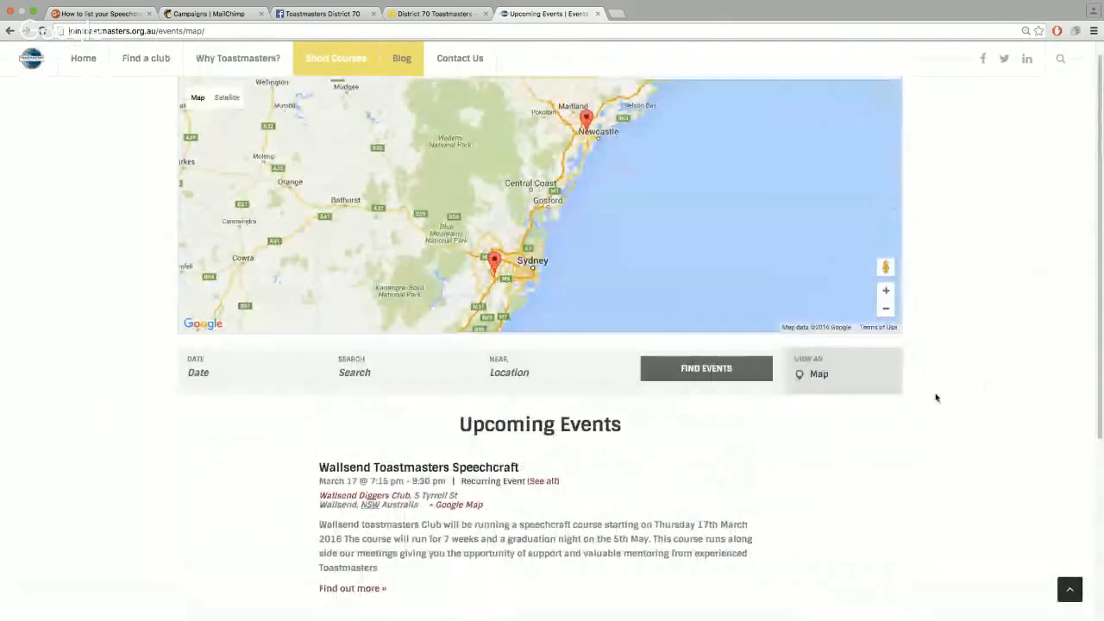
{"action": "scroll", "coordinate": [975, 393], "scroll_direction": "up", "scroll_amount": 1}
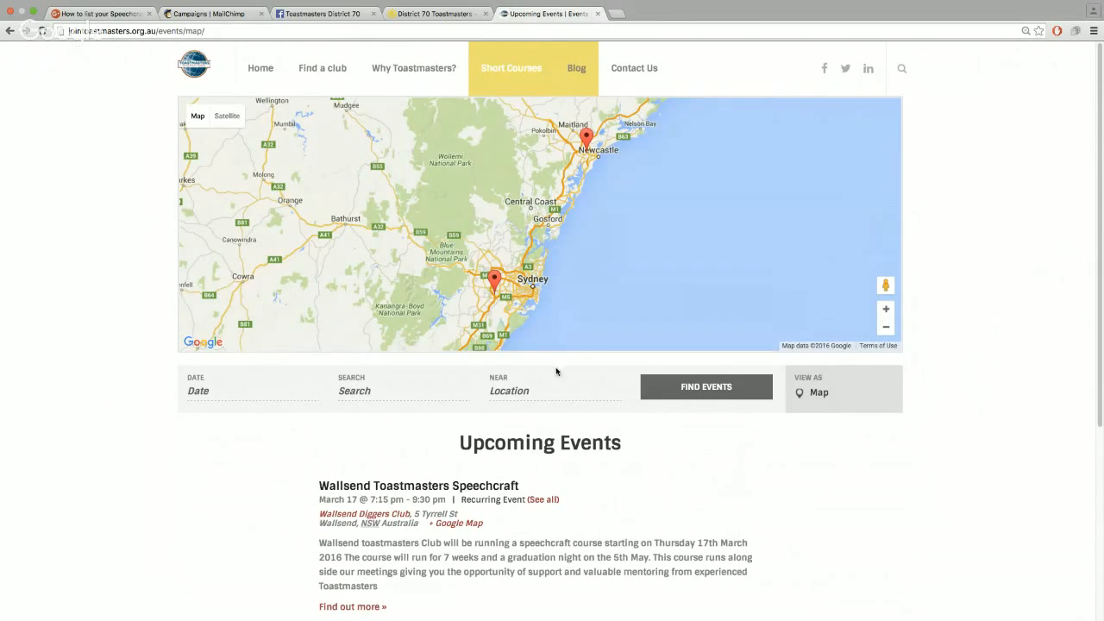
Switch to the District 70 Toastmasters tab and bring up its What's On menu options
{"action": "left_click", "coordinate": [442, 16]}
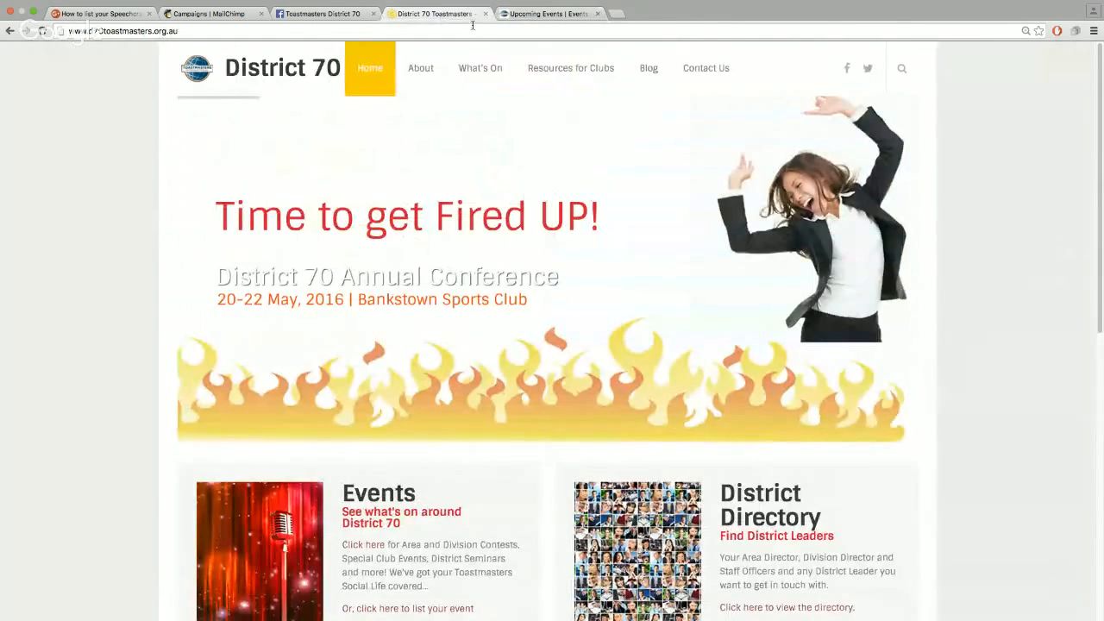
{"action": "left_click", "coordinate": [93, 30]}
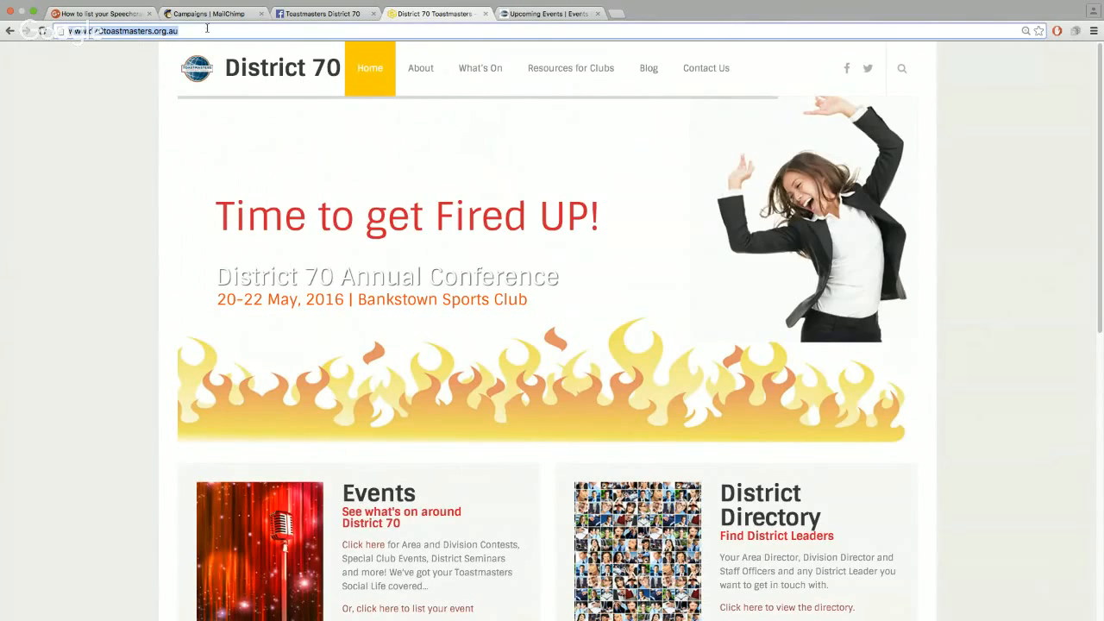
{"action": "mouse_move", "coordinate": [466, 71]}
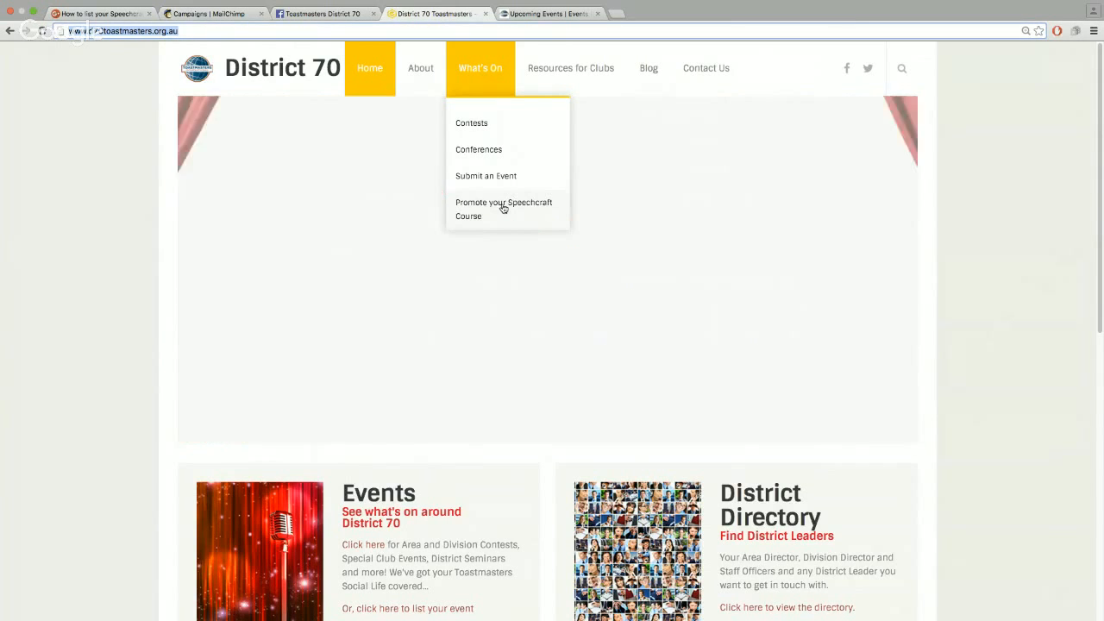
{"action": "mouse_move", "coordinate": [575, 72]}
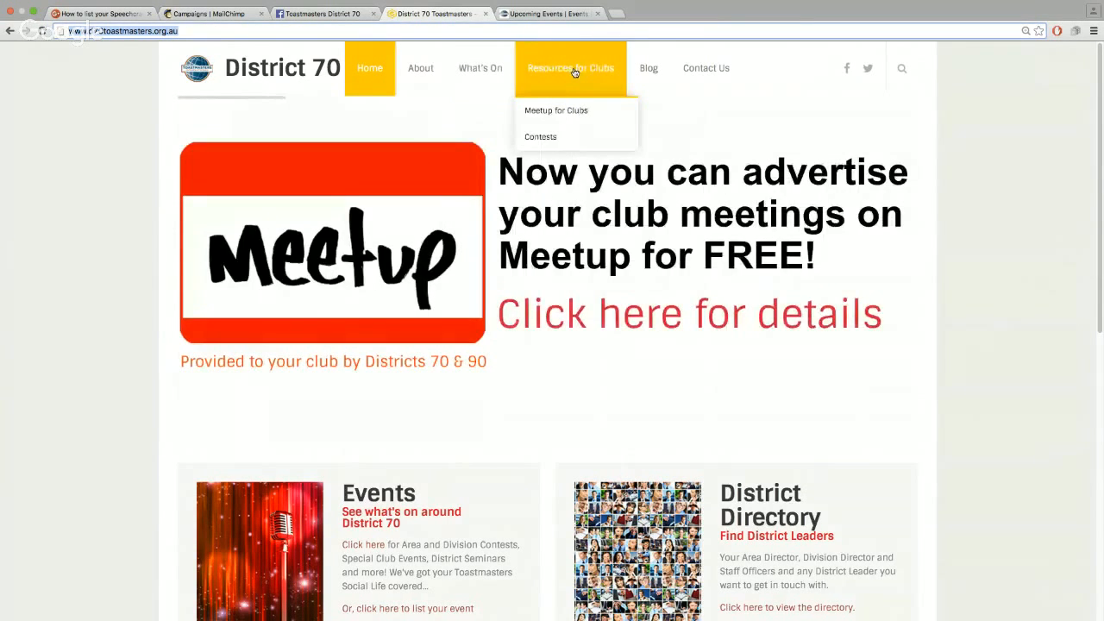
{"action": "mouse_move", "coordinate": [505, 70]}
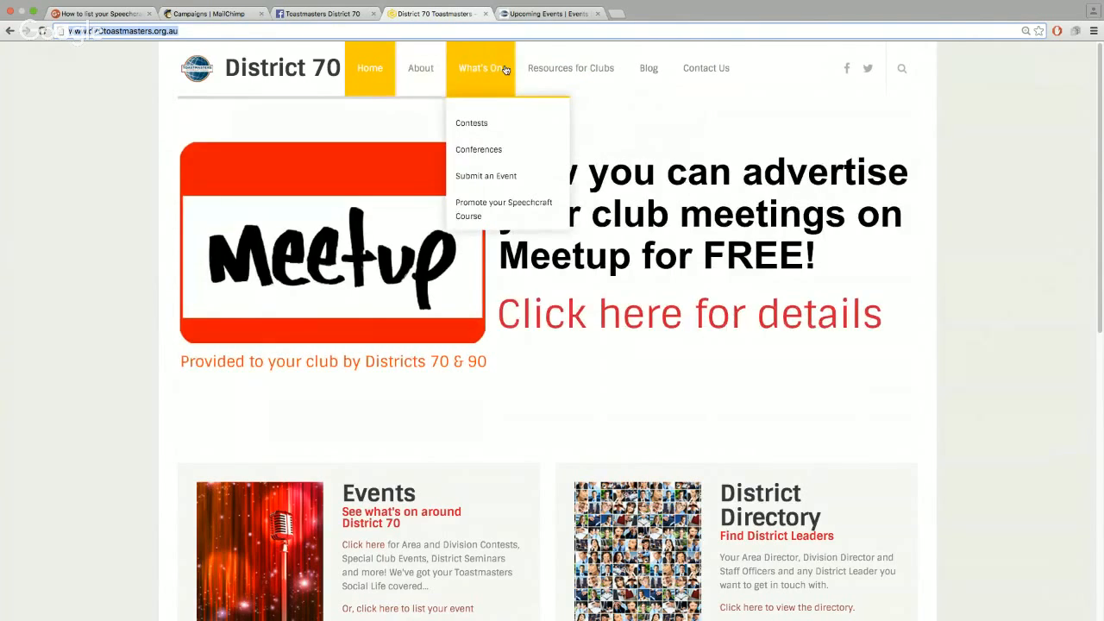
Open What's On > Submit an Event and review its title, description, date, venue and organizer fields
{"action": "left_click", "coordinate": [484, 210]}
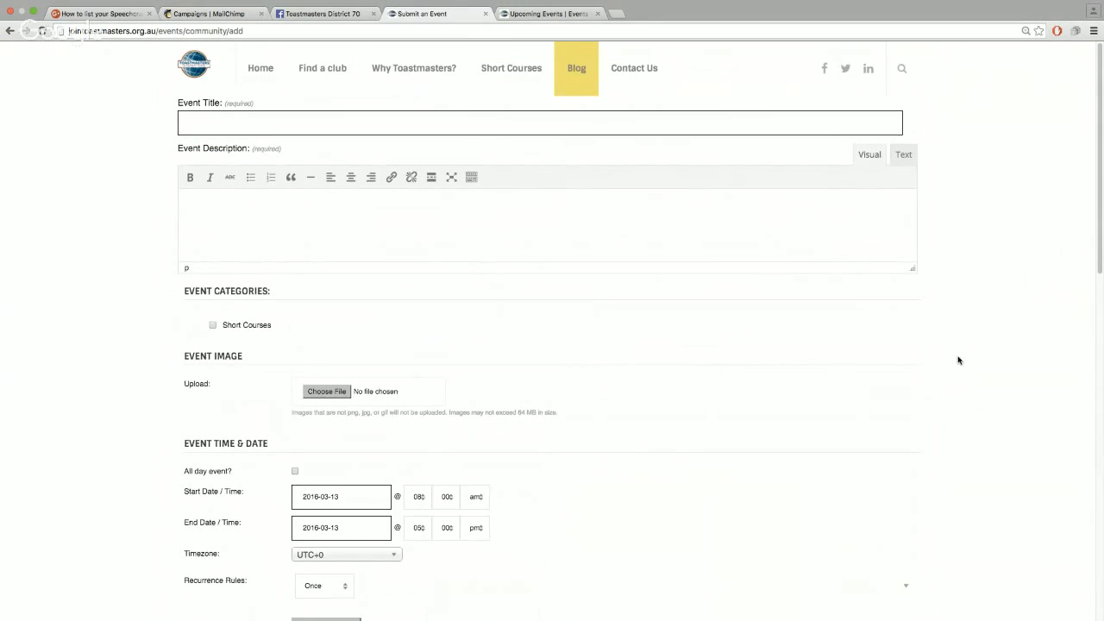
{"action": "scroll", "coordinate": [941, 357], "scroll_direction": "down", "scroll_amount": 5}
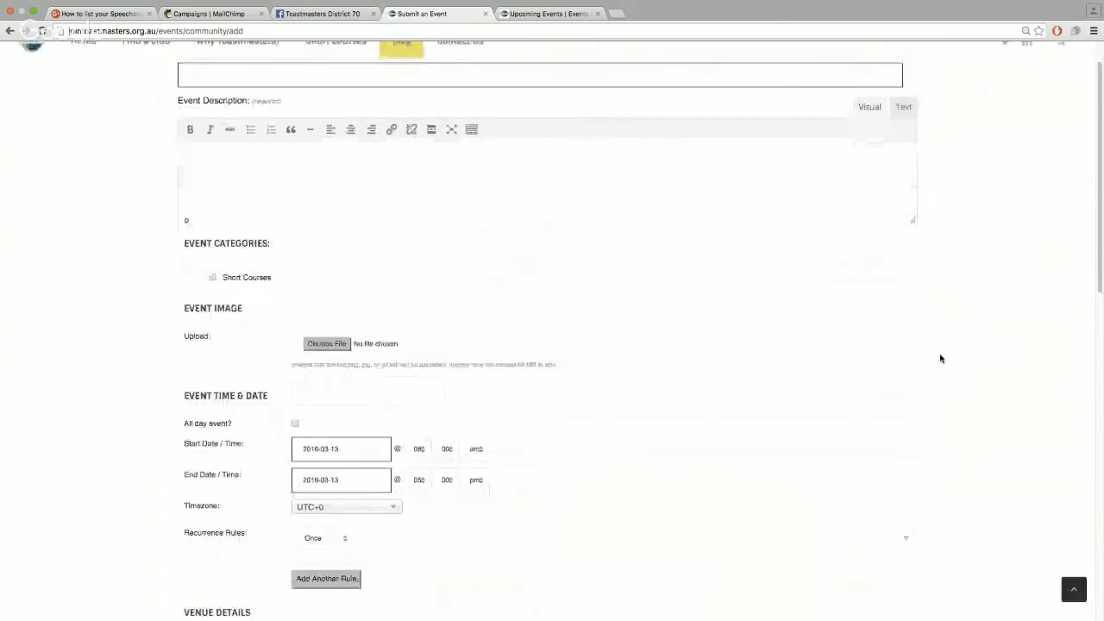
{"action": "scroll", "coordinate": [941, 358], "scroll_direction": "down", "scroll_amount": 5}
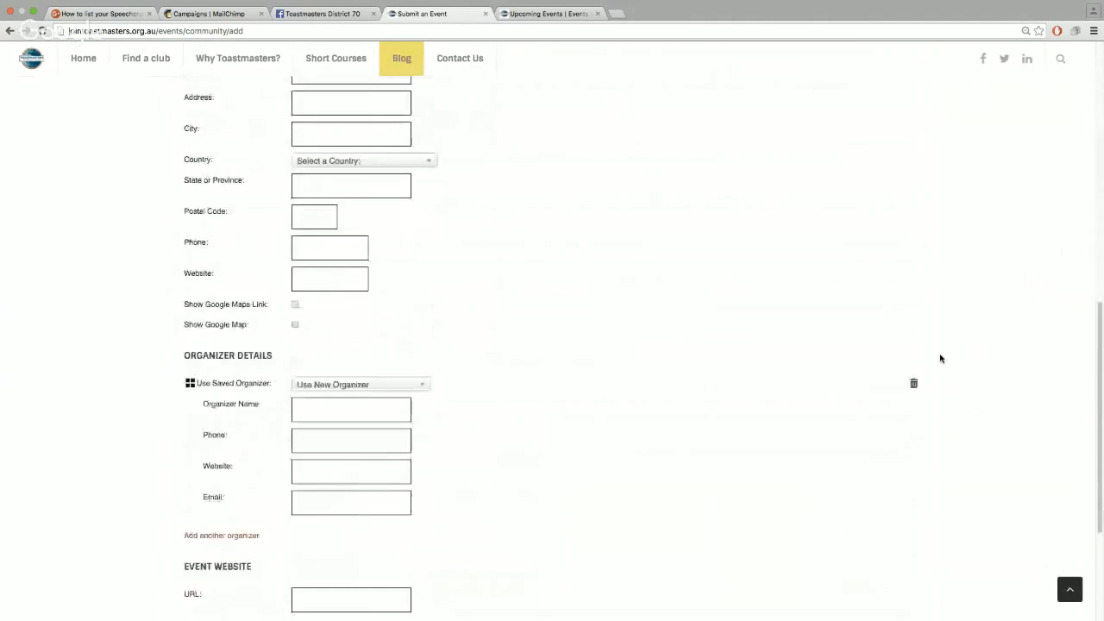
{"action": "scroll", "coordinate": [940, 358], "scroll_direction": "up", "scroll_amount": 10}
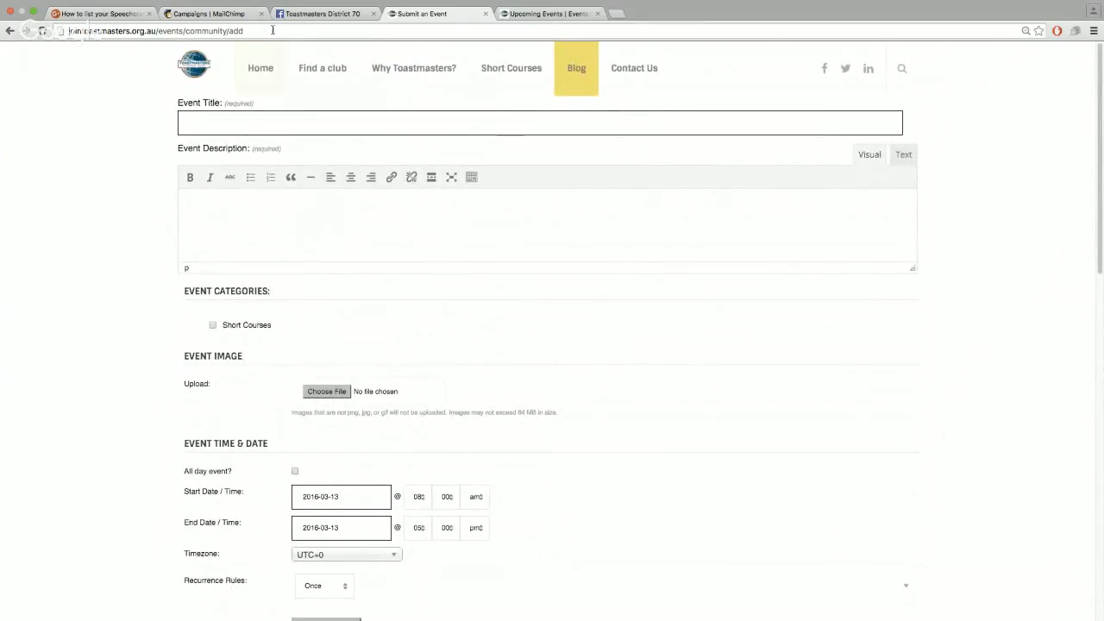
{"action": "left_click", "coordinate": [88, 33]}
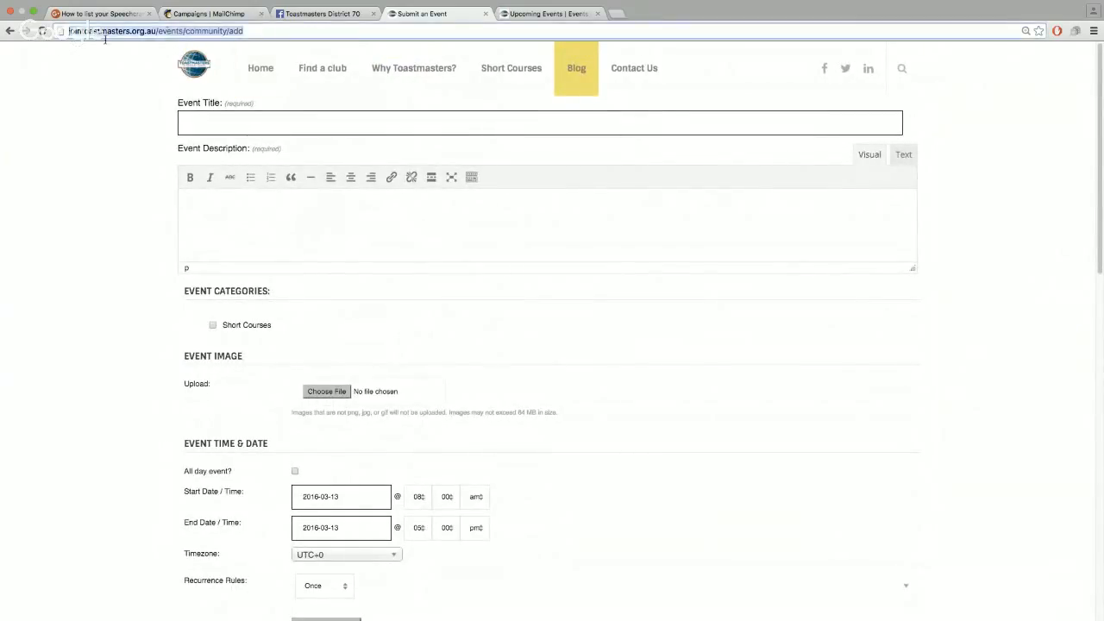
Load the Submit an Event form in a new tab from its bit.ly short link
{"action": "left_click", "coordinate": [623, 16]}
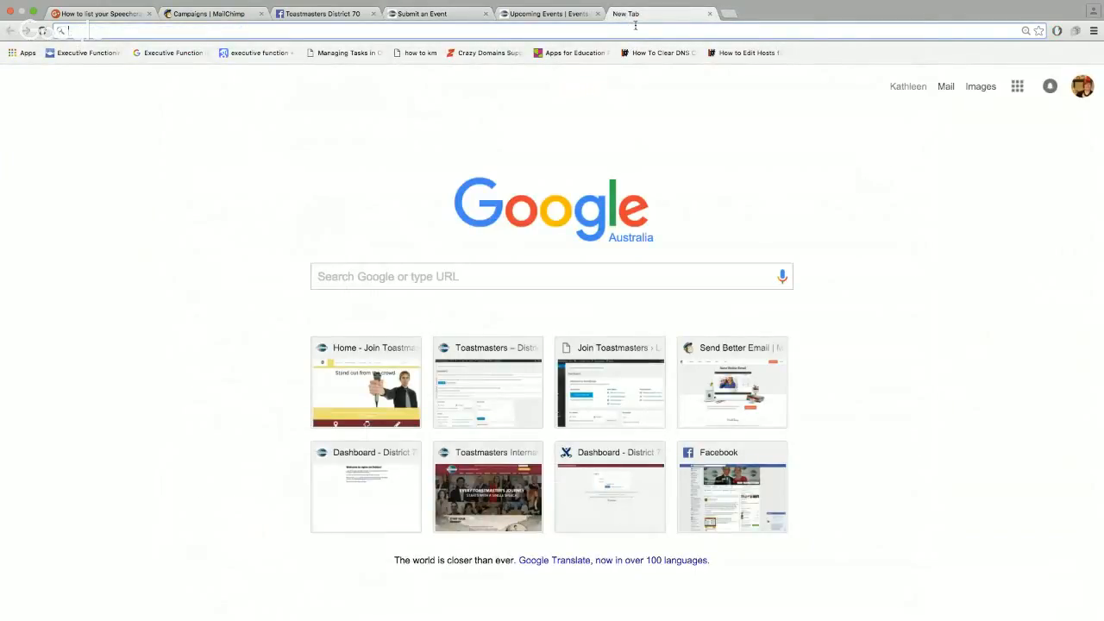
{"action": "type", "text": "bitly"}
{"action": "type", "text": "kmysc"}
{"action": "left_click_drag", "start_coordinate": [126, 31], "coordinate": [71, 31]}
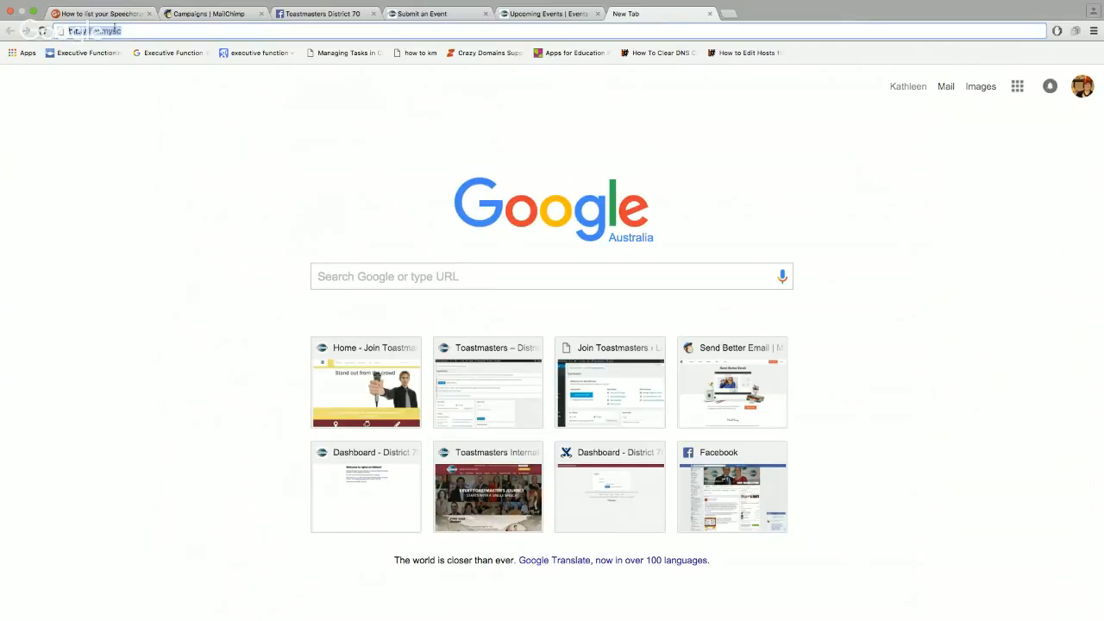
{"action": "key", "text": "Return"}
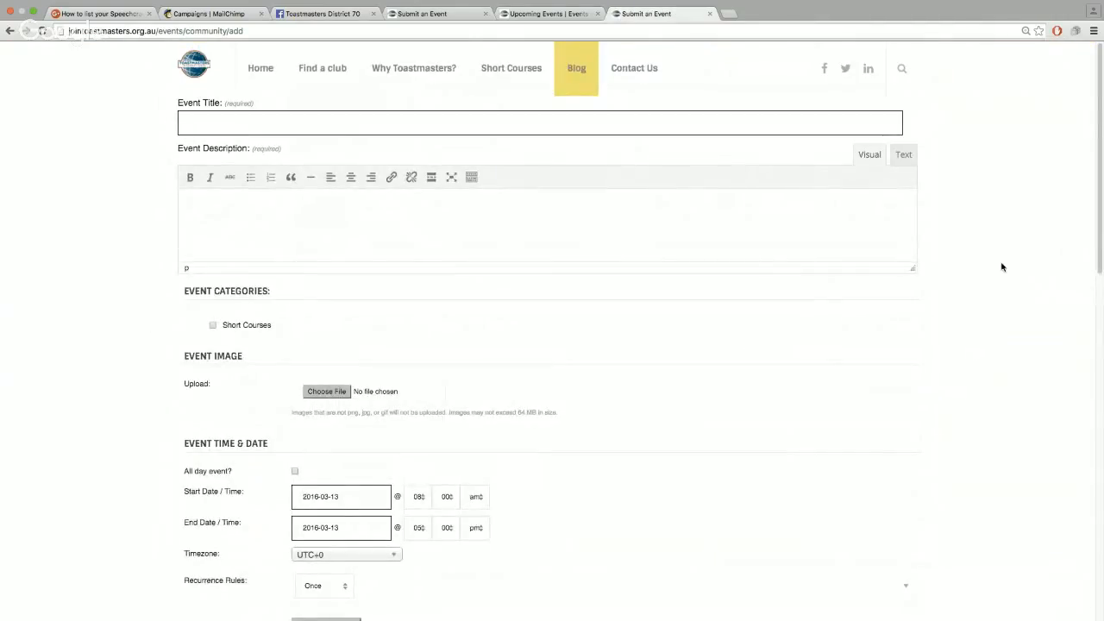
Close the duplicate tab and enter the event title 'Flying Toasters Speechcraft'
{"action": "left_click", "coordinate": [710, 14]}
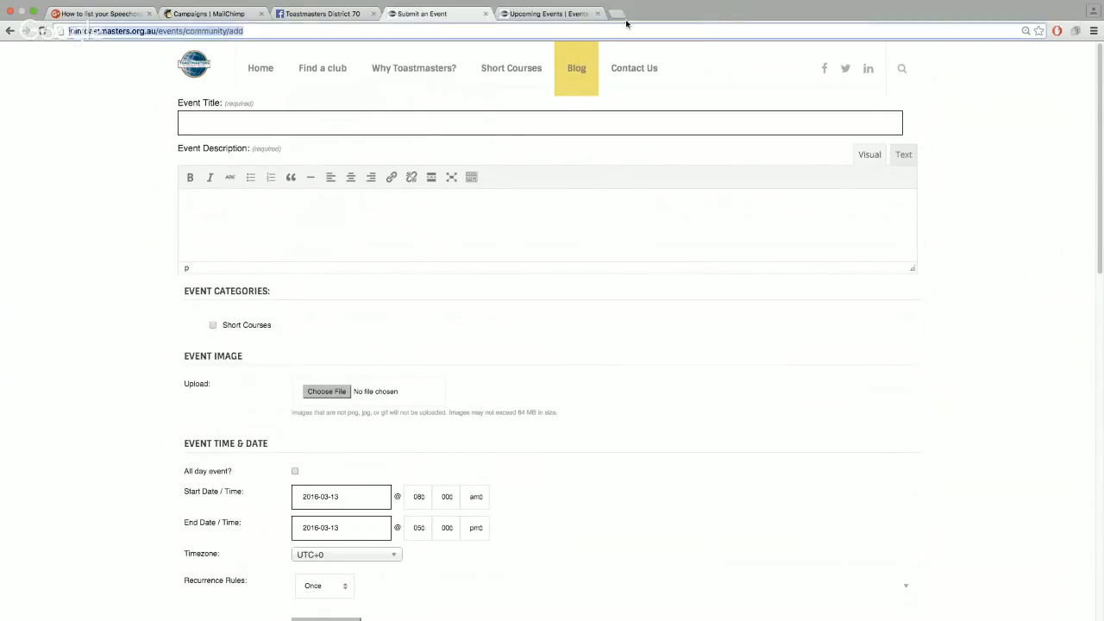
{"action": "left_click", "coordinate": [264, 121]}
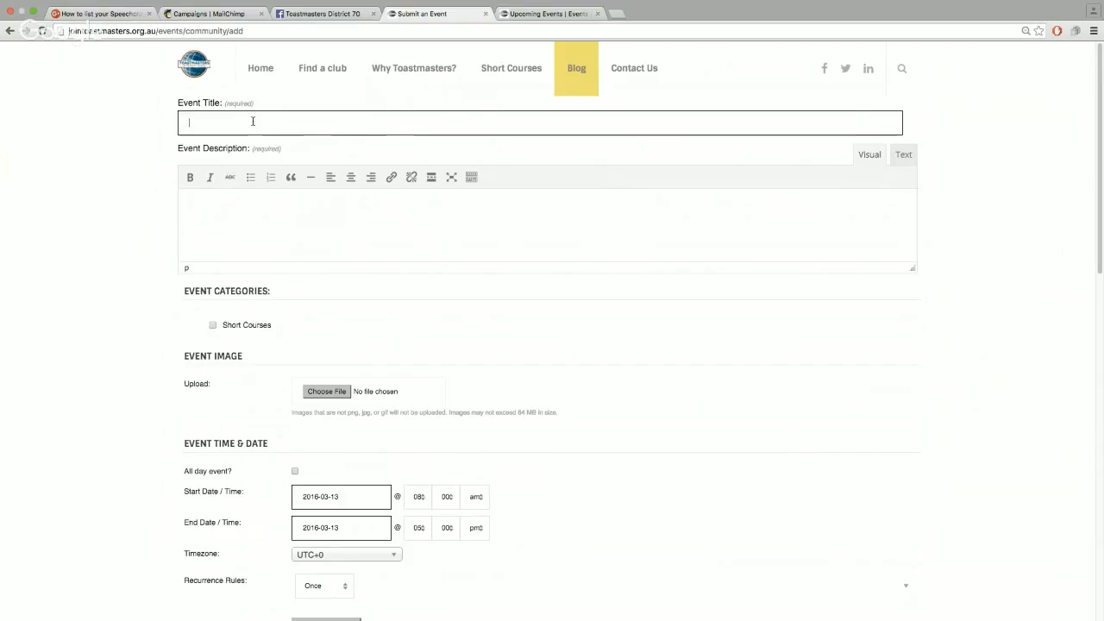
{"action": "type", "text": "Flying Toastmaster"}
{"action": "key", "text": "BackSpace"}
{"action": "type", "text": "ers Spee"}
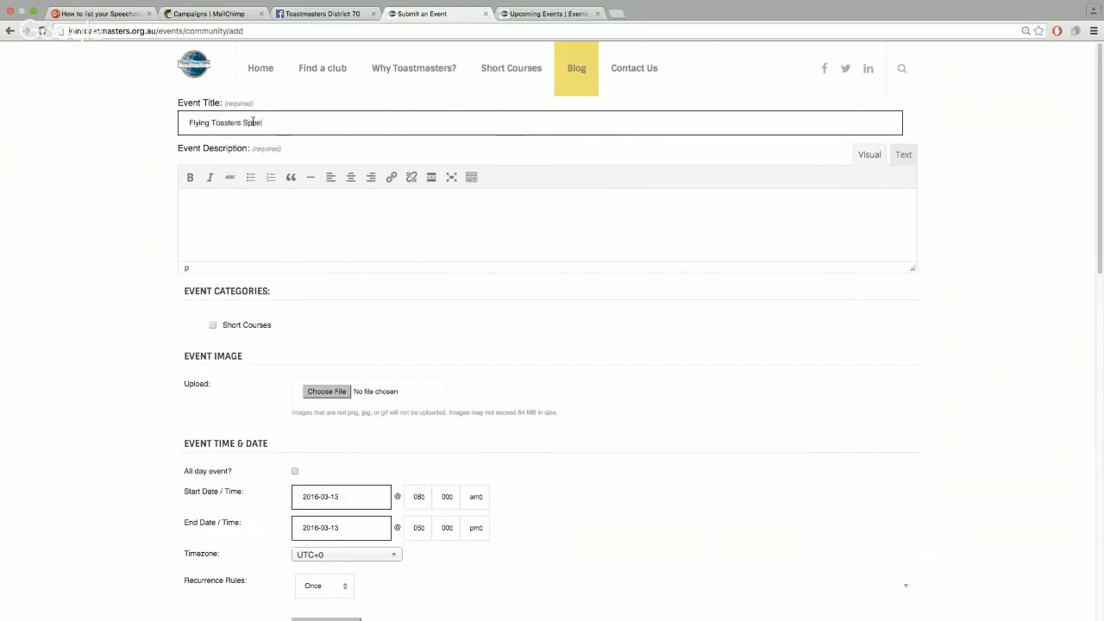
{"action": "type", "text": "chcraft"}
Copy the course description from another application and return to the Event Description editor
{"action": "key", "text": "super+Tab"}
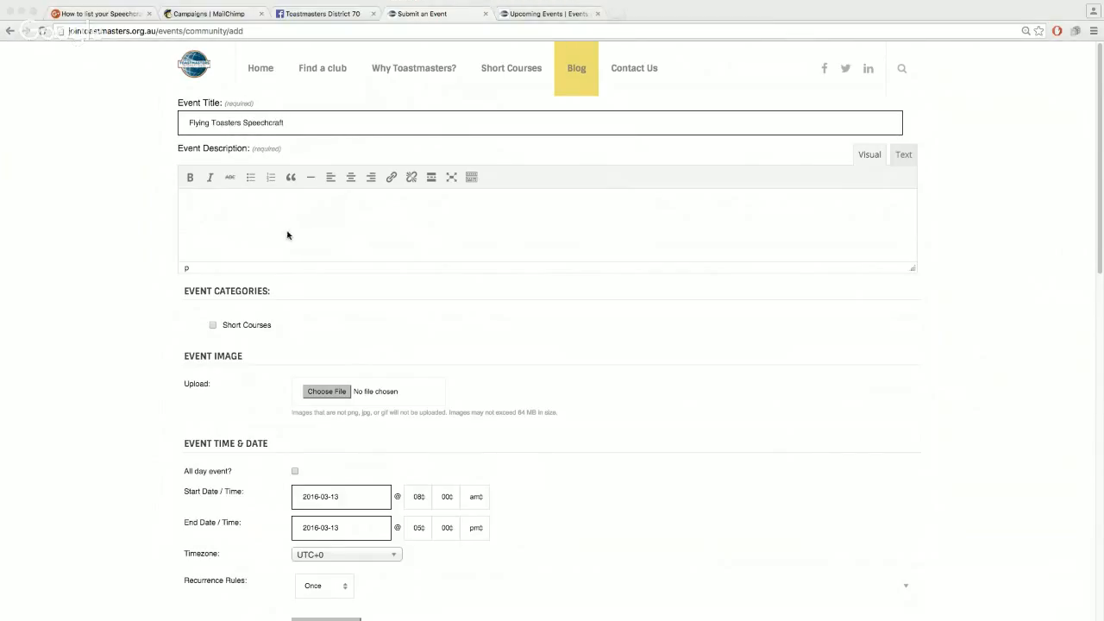
{"action": "left_click", "coordinate": [222, 205]}
{"action": "key", "text": "super+Tab"}
{"action": "left_click", "coordinate": [219, 199]}
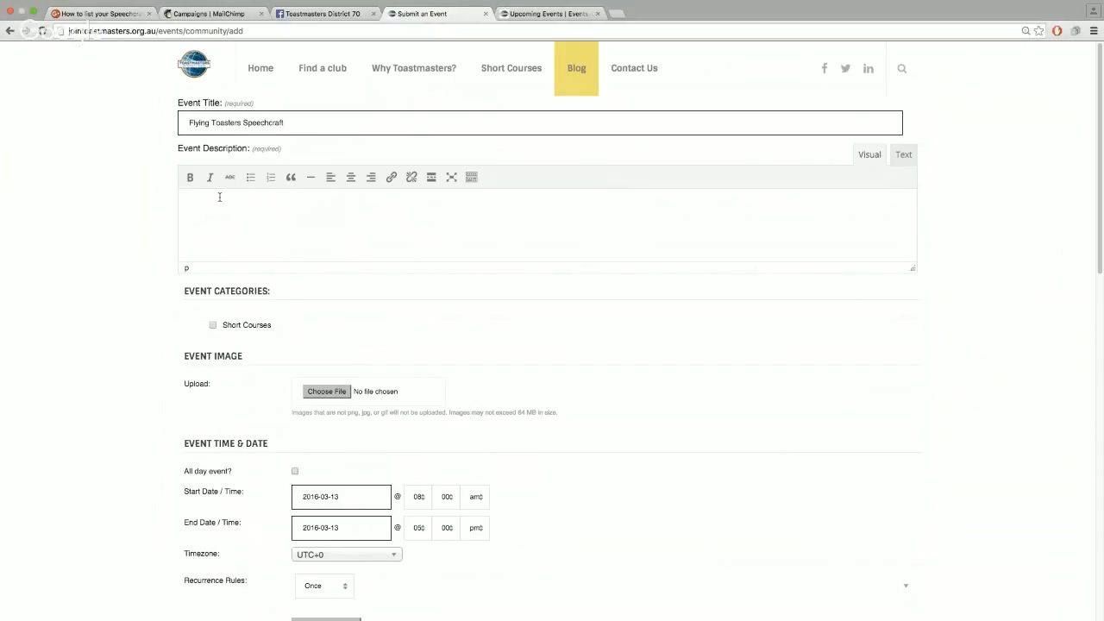
Paste the course intro with its three dated bullet lines and tick the Short Courses category
{"action": "type", "text": "The Flying Toasters are holding a speech craft course on the following dates: Wednesday 30th March· Wednesday 6th April Wednesday 13th April Not Wednesday 20th April (second half of school holidays) Wednesday 27th April· Wednesday 4th May Wednesday 11th May"}
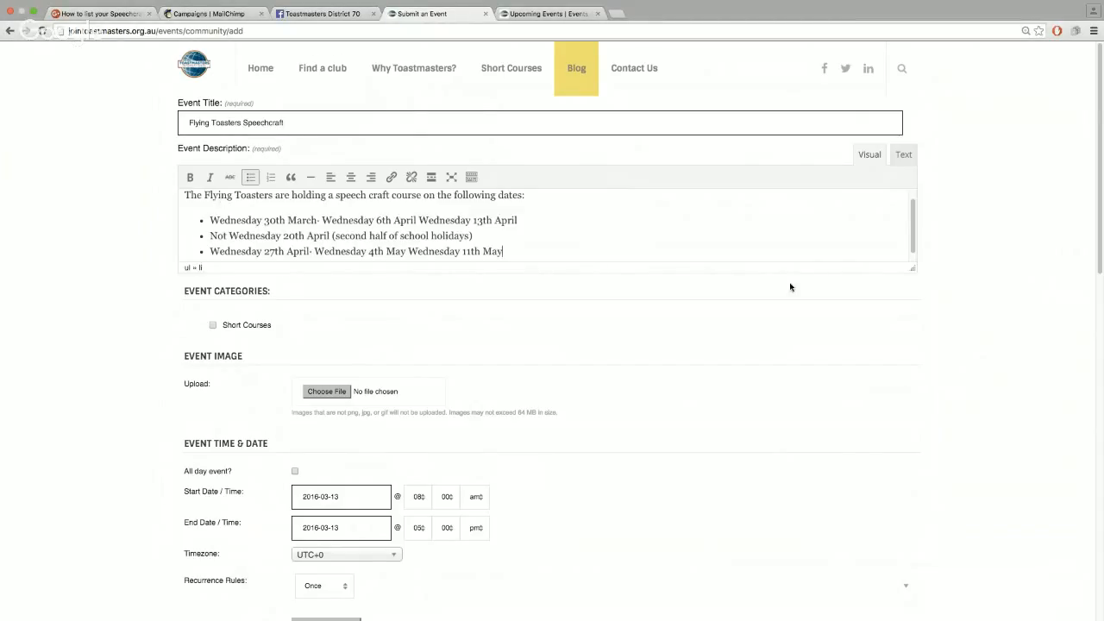
{"action": "scroll", "coordinate": [478, 237], "scroll_direction": "down", "scroll_amount": 1}
{"action": "scroll", "coordinate": [425, 218], "scroll_direction": "down", "scroll_amount": 1}
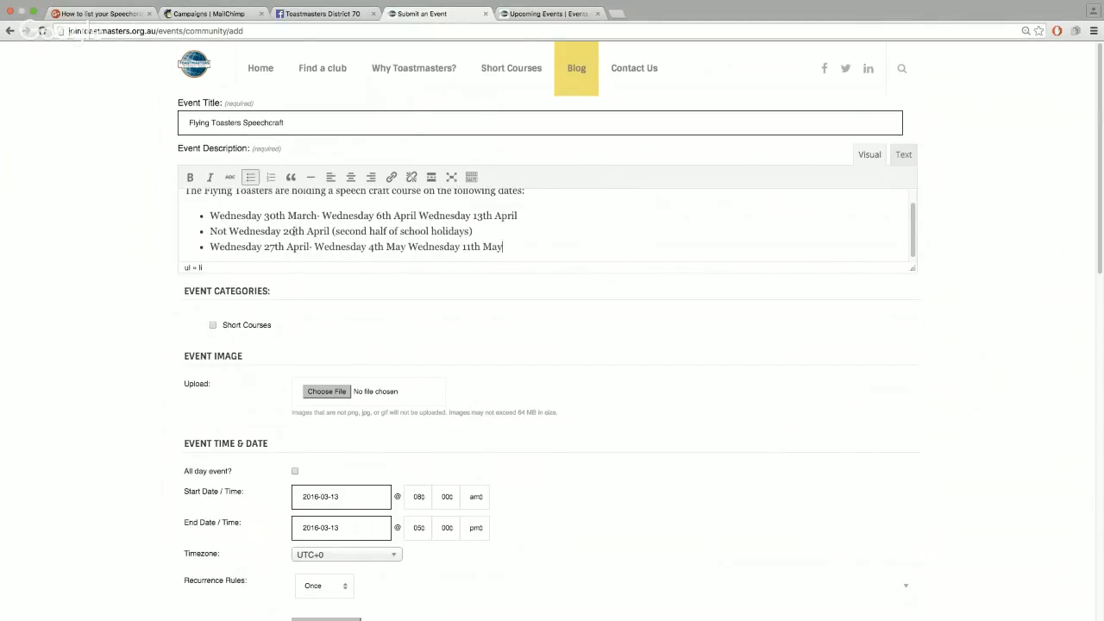
{"action": "scroll", "coordinate": [297, 221], "scroll_direction": "up", "scroll_amount": 1}
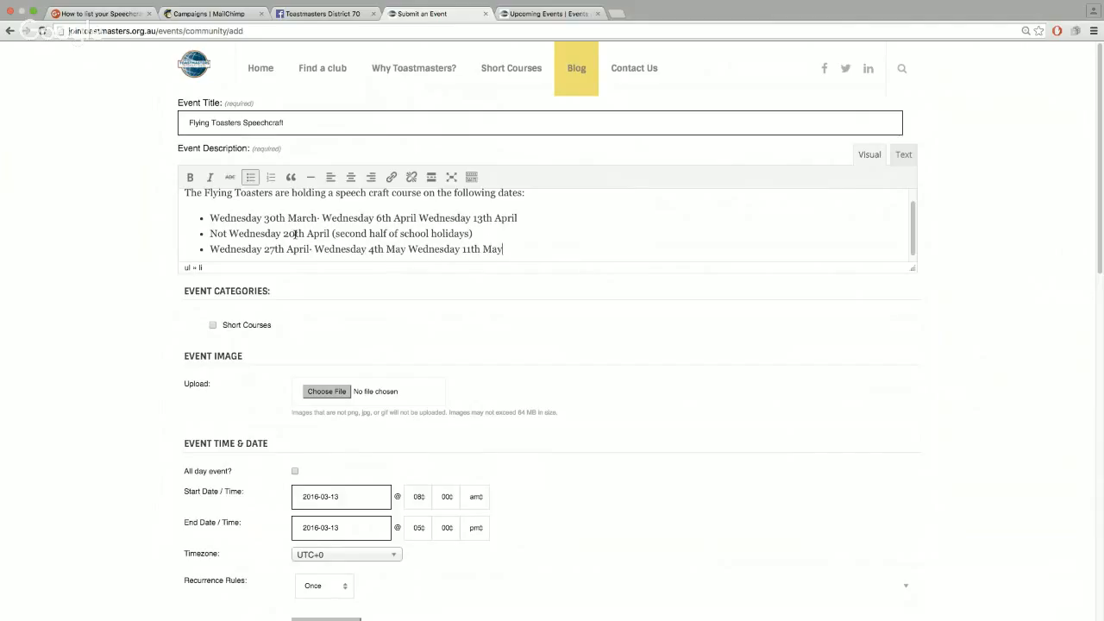
{"action": "scroll", "coordinate": [295, 234], "scroll_direction": "down", "scroll_amount": 1}
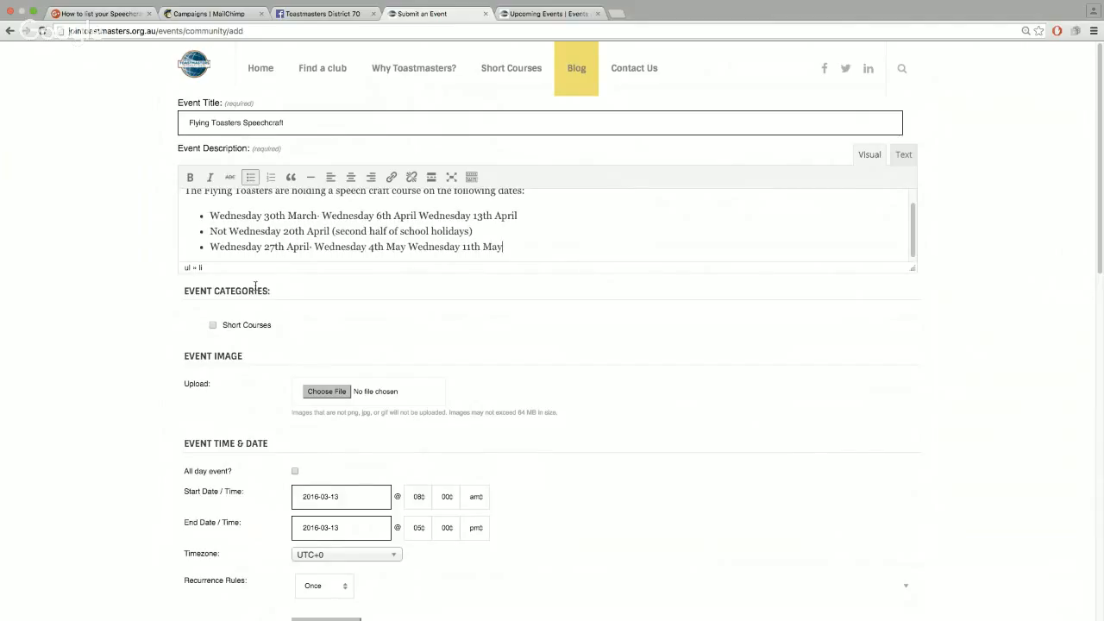
{"action": "left_click", "coordinate": [212, 326]}
{"action": "scroll", "coordinate": [152, 423], "scroll_direction": "down", "scroll_amount": 2}
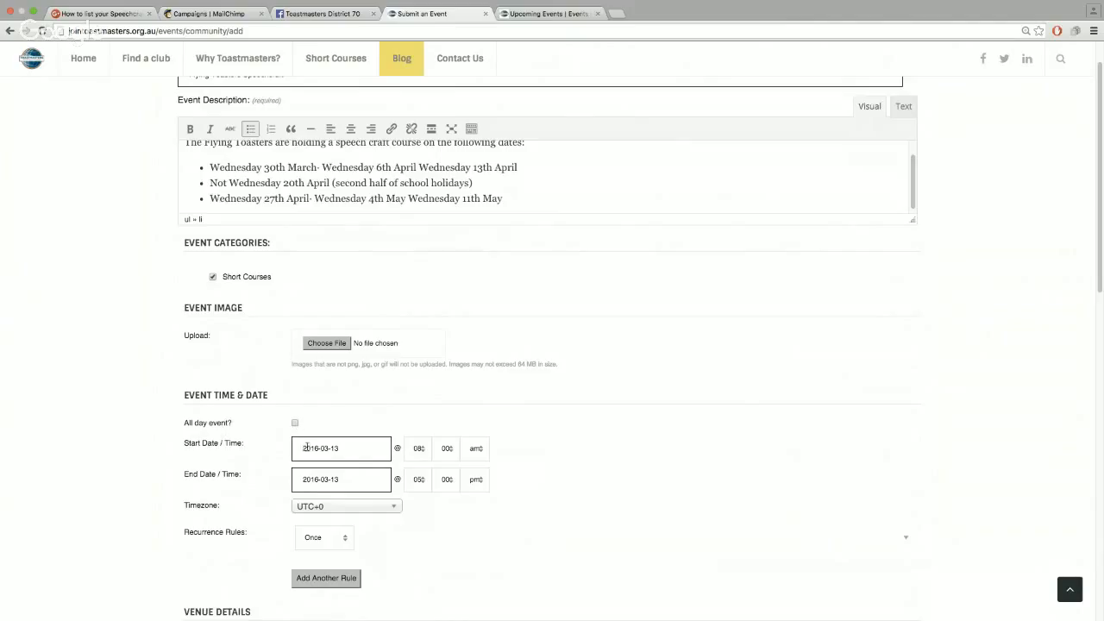
Pick 30 March 2016 as the start date, leaving the end date at 2016-03-30
{"action": "left_click", "coordinate": [350, 447]}
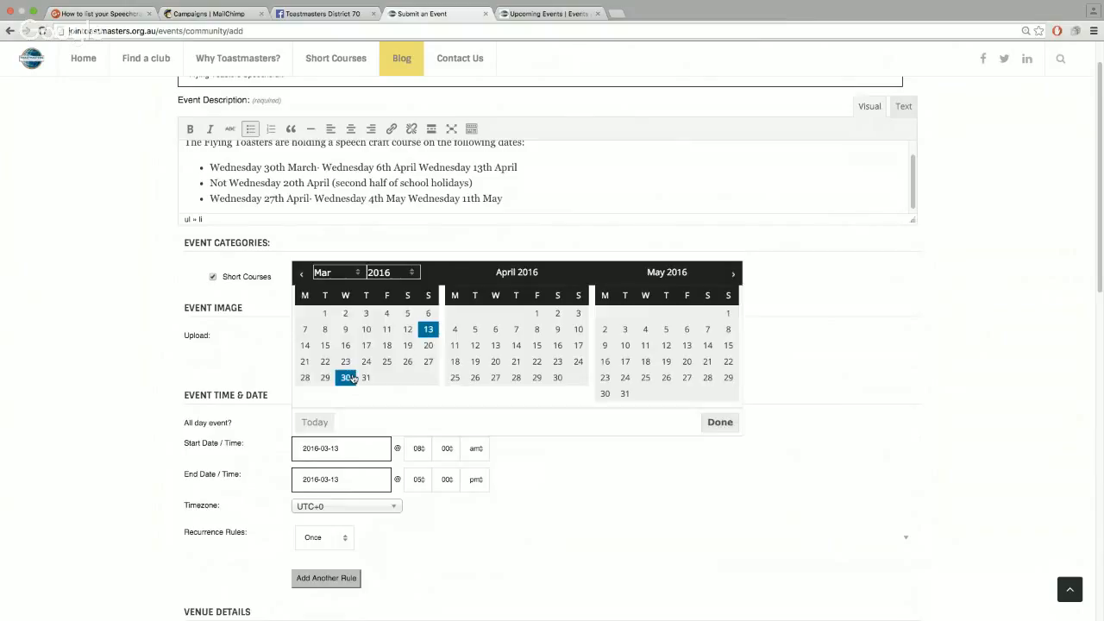
{"action": "left_click", "coordinate": [347, 377]}
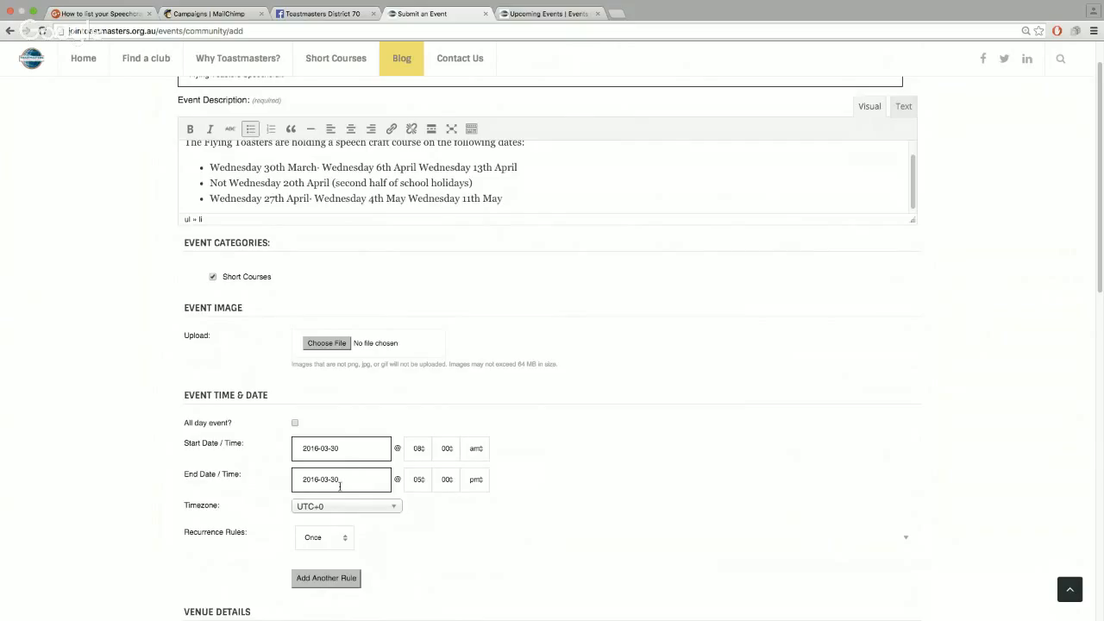
{"action": "scroll", "coordinate": [336, 479], "scroll_direction": "down", "scroll_amount": 1}
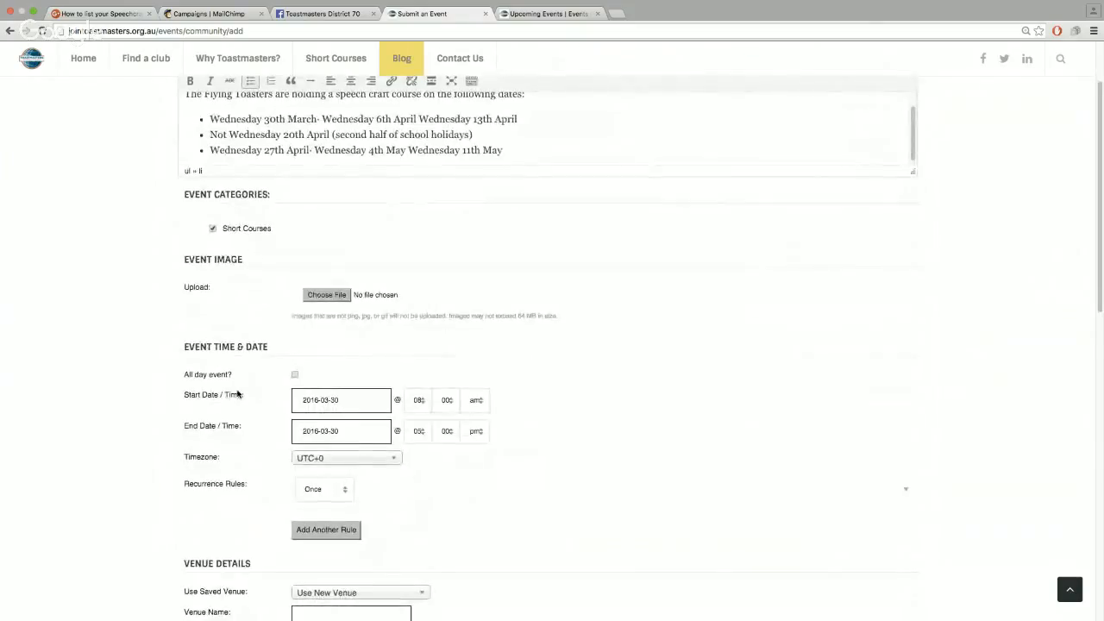
{"action": "left_click", "coordinate": [347, 430]}
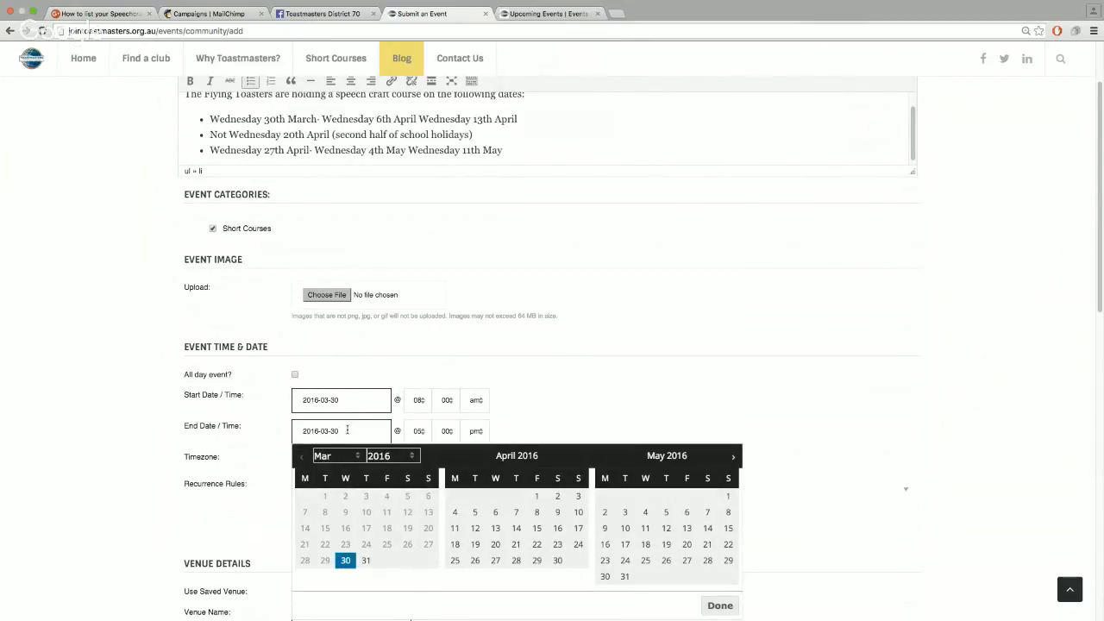
{"action": "left_click", "coordinate": [591, 413]}
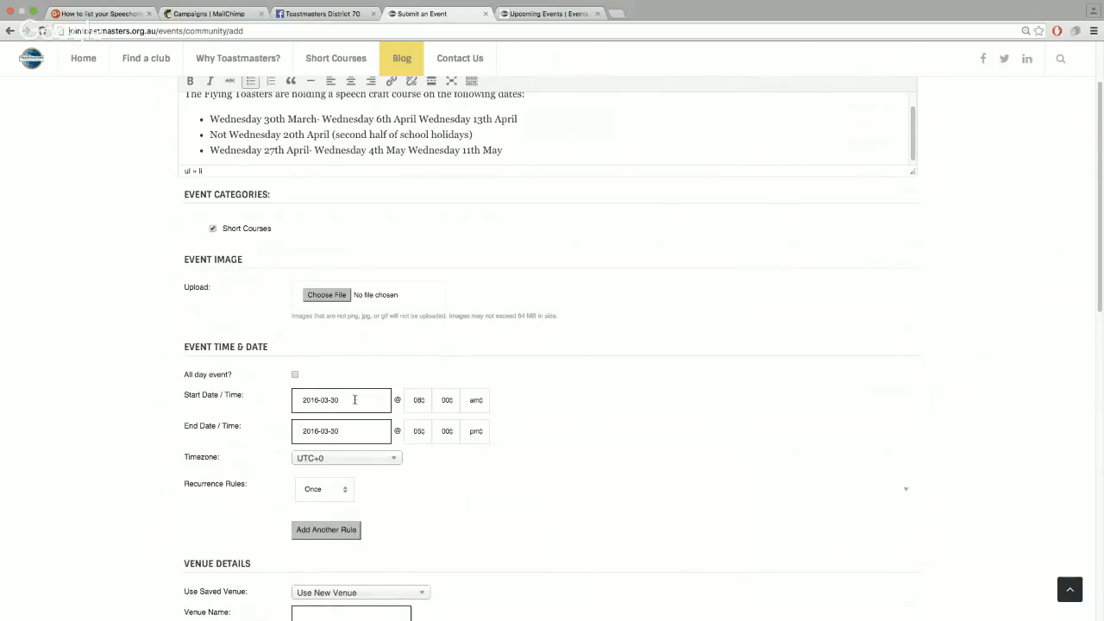
Search 'syd' in the Timezone list and choose Sydney
{"action": "left_click", "coordinate": [349, 460]}
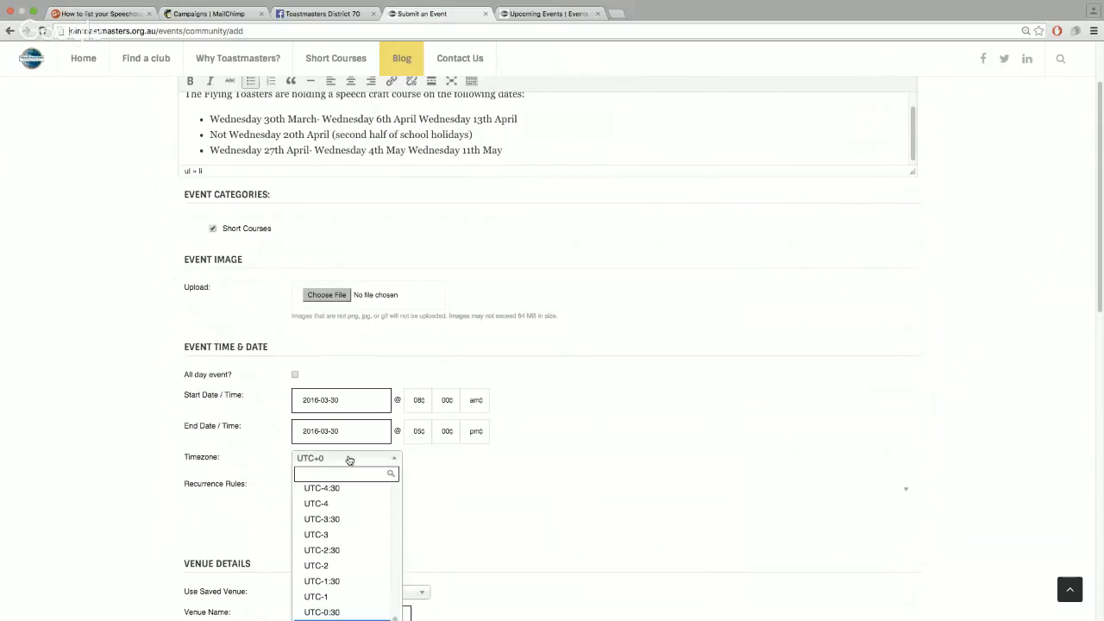
{"action": "type", "text": "sy"}
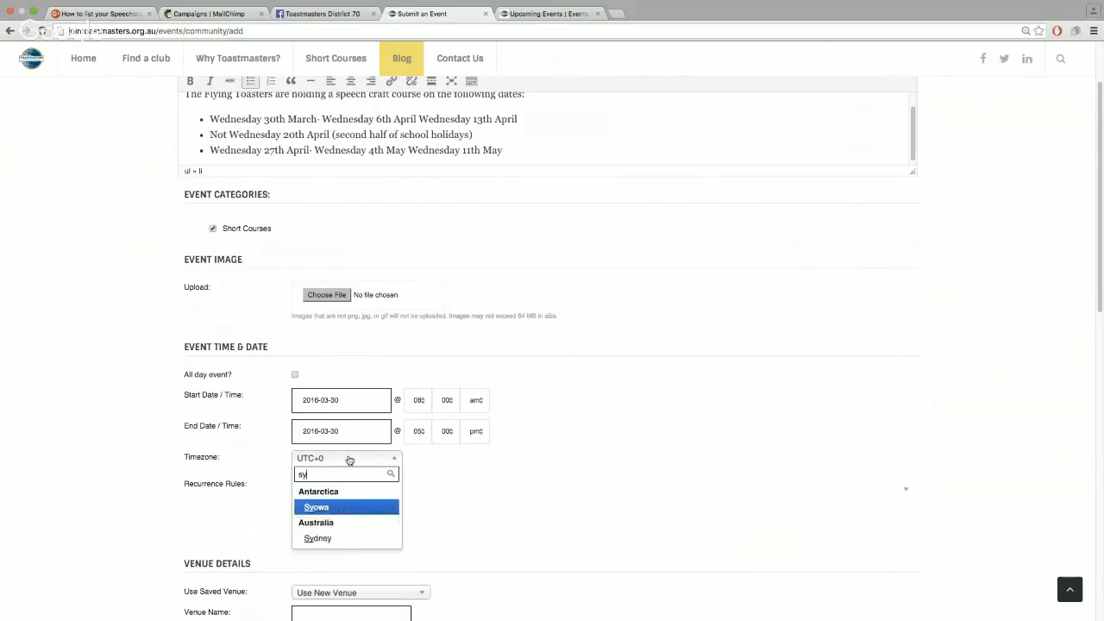
{"action": "type", "text": "df"}
{"action": "key", "text": "BackSpace"}
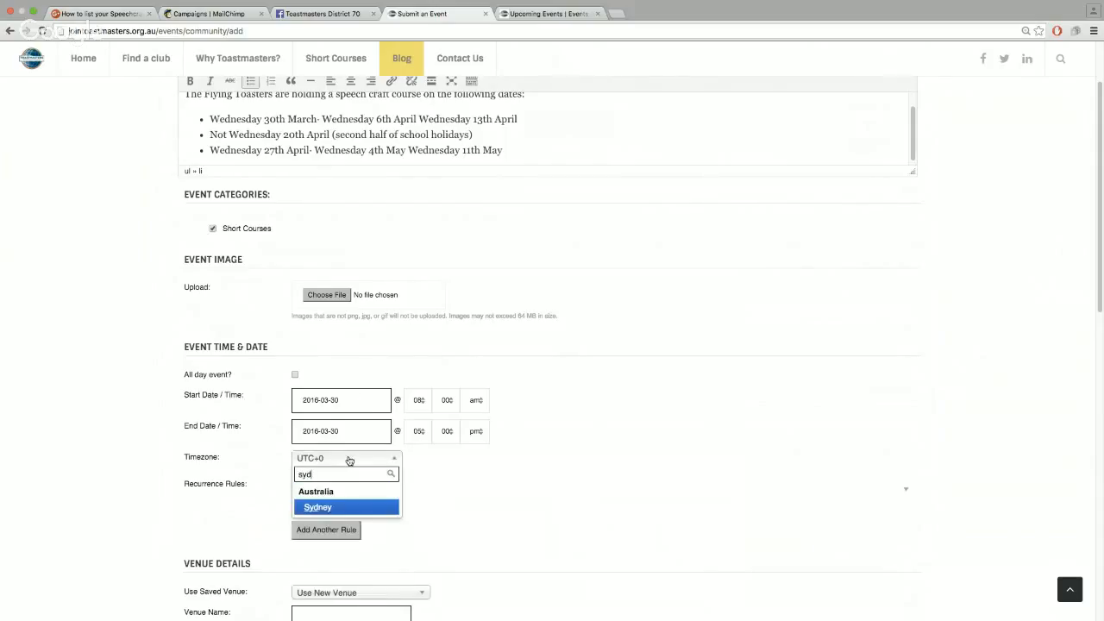
{"action": "left_click", "coordinate": [343, 508]}
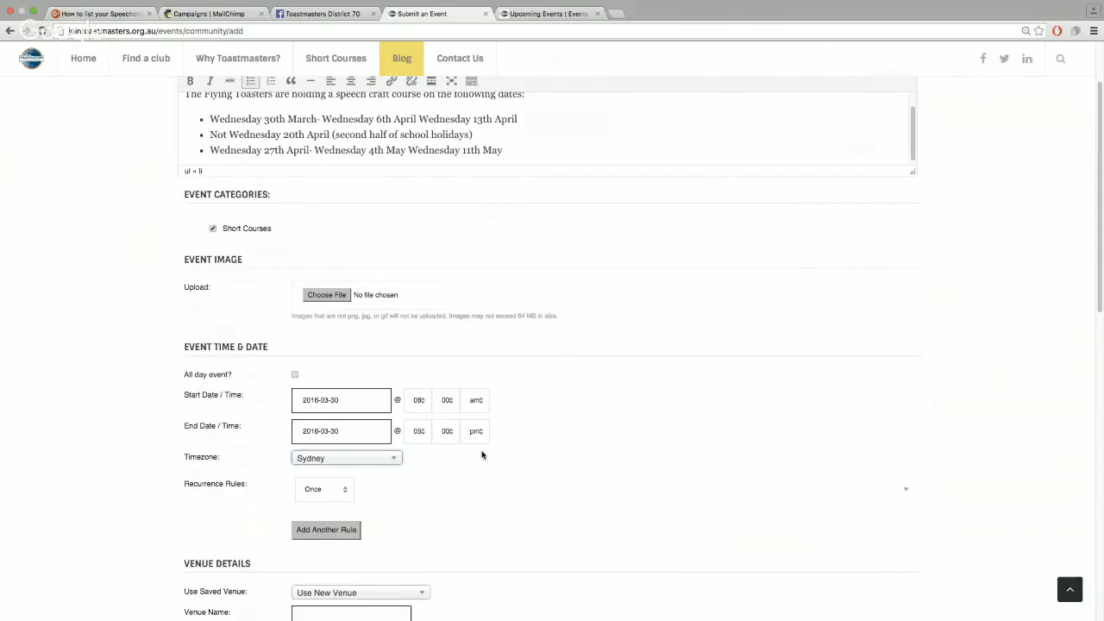
Set the event time to run from 05:00 pm until 07:30 pm
{"action": "left_click", "coordinate": [419, 400]}
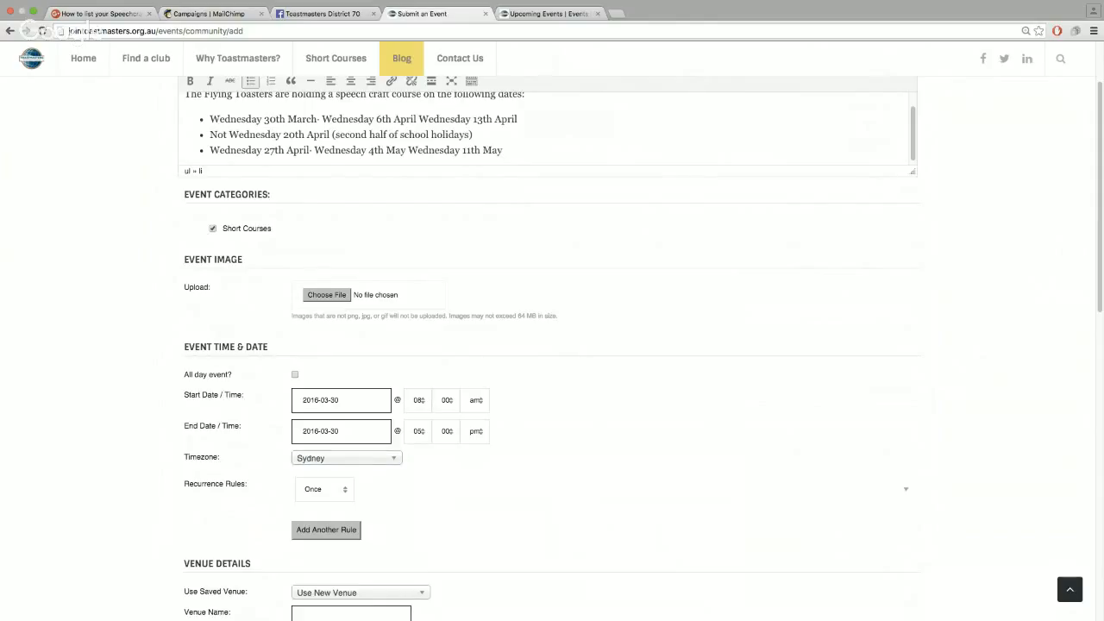
{"action": "left_click", "coordinate": [419, 357]}
{"action": "left_click", "coordinate": [480, 404]}
{"action": "left_click", "coordinate": [482, 414]}
{"action": "left_click", "coordinate": [419, 432]}
{"action": "left_click", "coordinate": [421, 459]}
{"action": "left_click", "coordinate": [481, 482]}
{"action": "scroll", "coordinate": [522, 422], "scroll_direction": "down", "scroll_amount": 2}
{"action": "scroll", "coordinate": [520, 421], "scroll_direction": "down", "scroll_amount": 1}
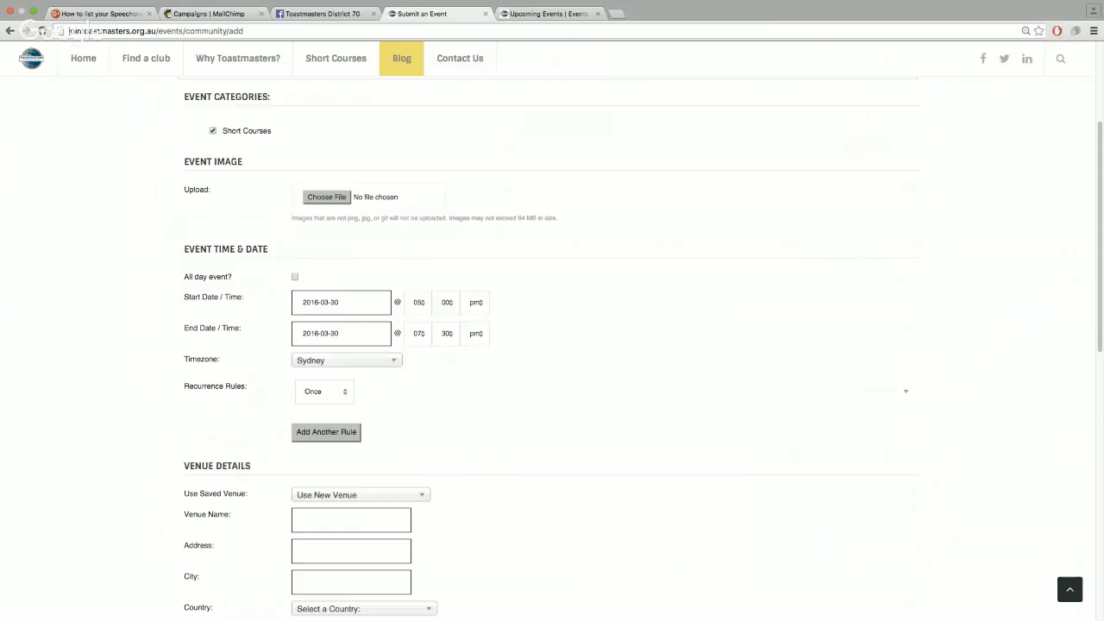
Change Recurrence Rules from Once to Every Week and check the dates in the description bullets
{"action": "left_click", "coordinate": [337, 412]}
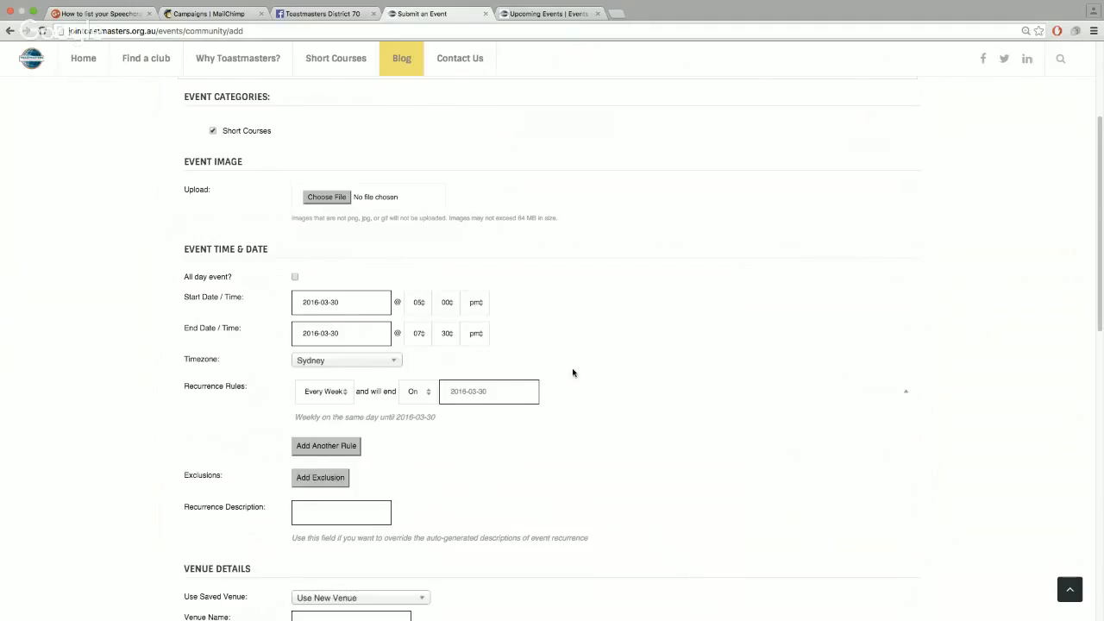
{"action": "scroll", "coordinate": [572, 372], "scroll_direction": "up", "scroll_amount": 5}
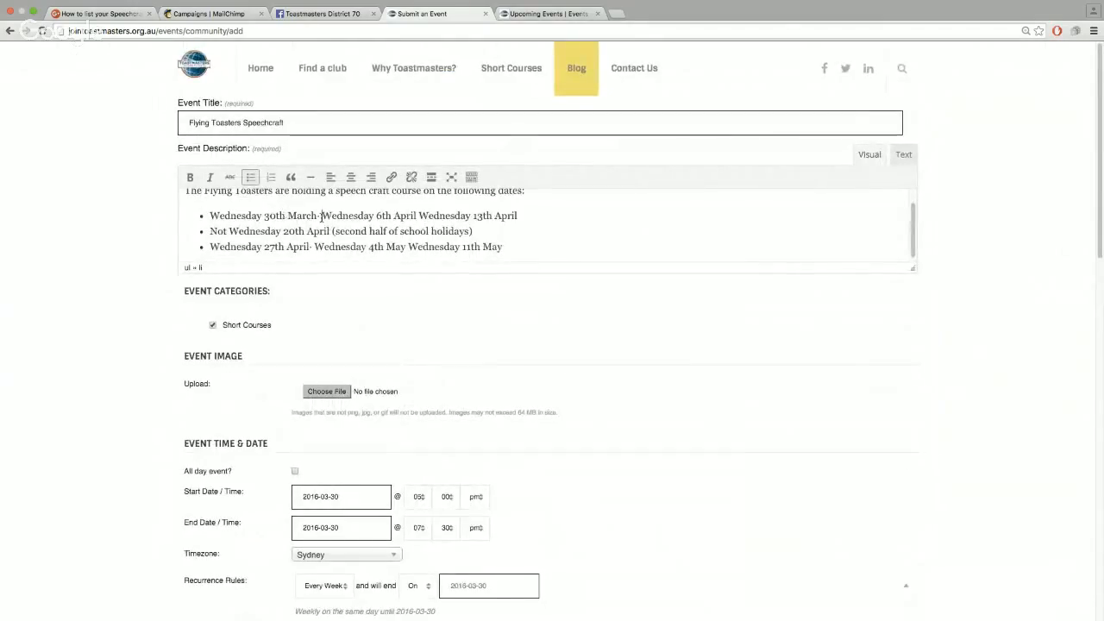
{"action": "left_click", "coordinate": [468, 215]}
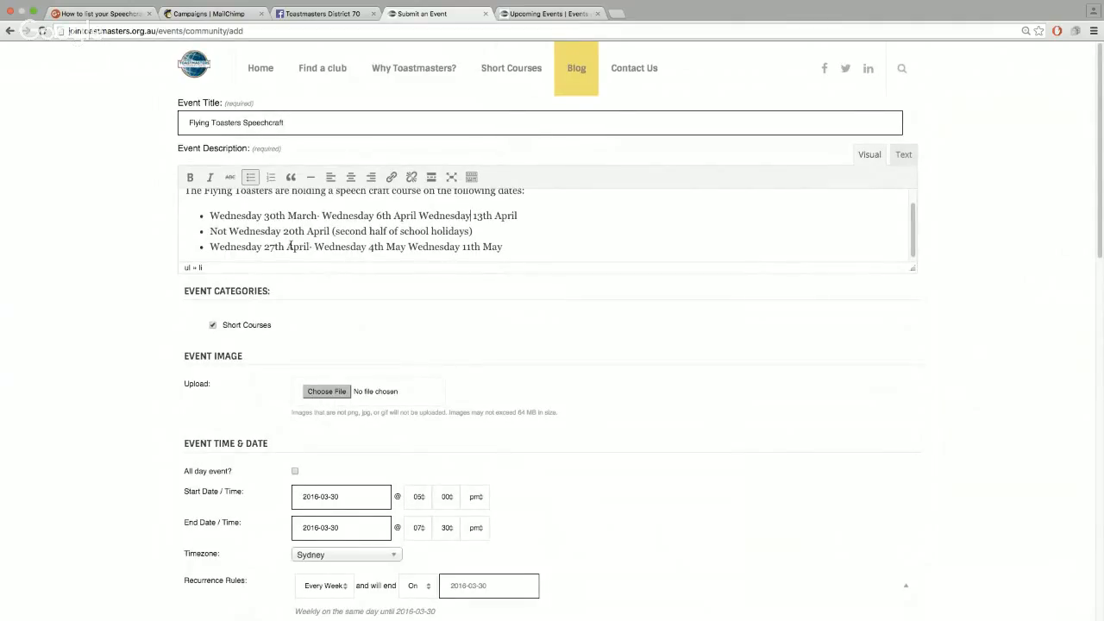
{"action": "left_click", "coordinate": [462, 249]}
{"action": "scroll", "coordinate": [543, 306], "scroll_direction": "down", "scroll_amount": 5}
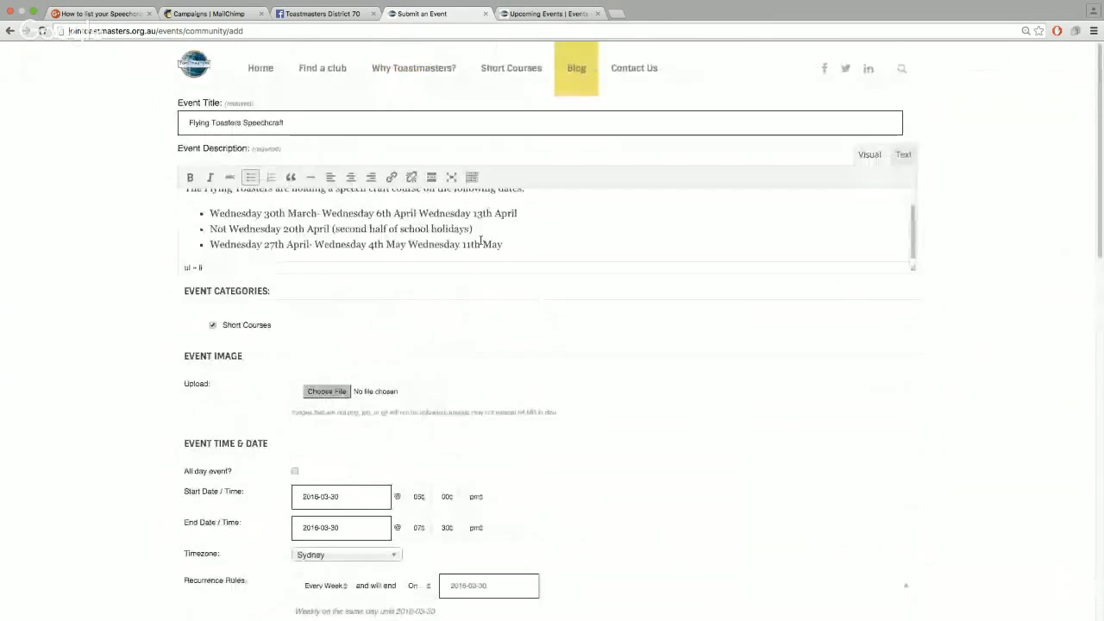
{"action": "scroll", "coordinate": [466, 326], "scroll_direction": "down", "scroll_amount": 6}
{"action": "scroll", "coordinate": [450, 321], "scroll_direction": "up", "scroll_amount": 3}
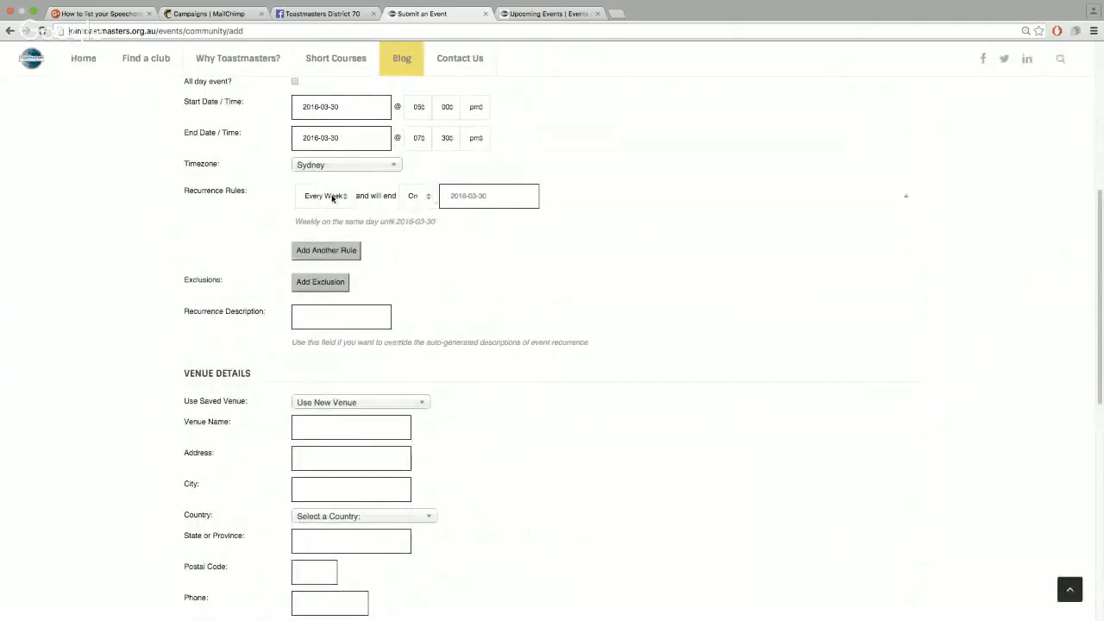
End the weekly repeats on 2016-05-11 and add a date exclusion for 2016-04-20
{"action": "left_click", "coordinate": [517, 195]}
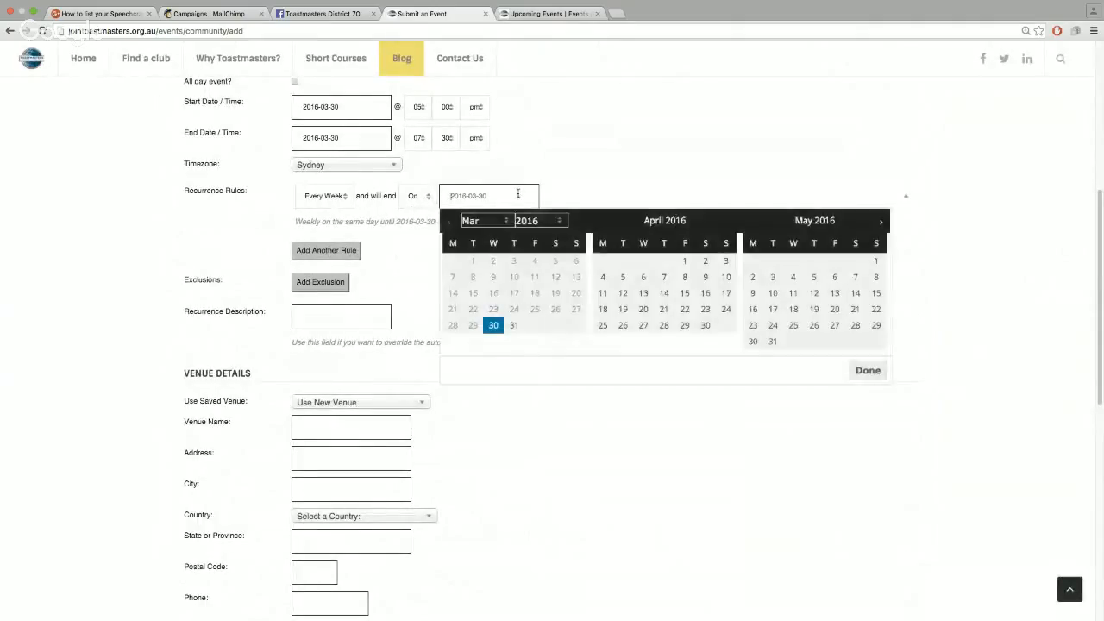
{"action": "left_click", "coordinate": [793, 294]}
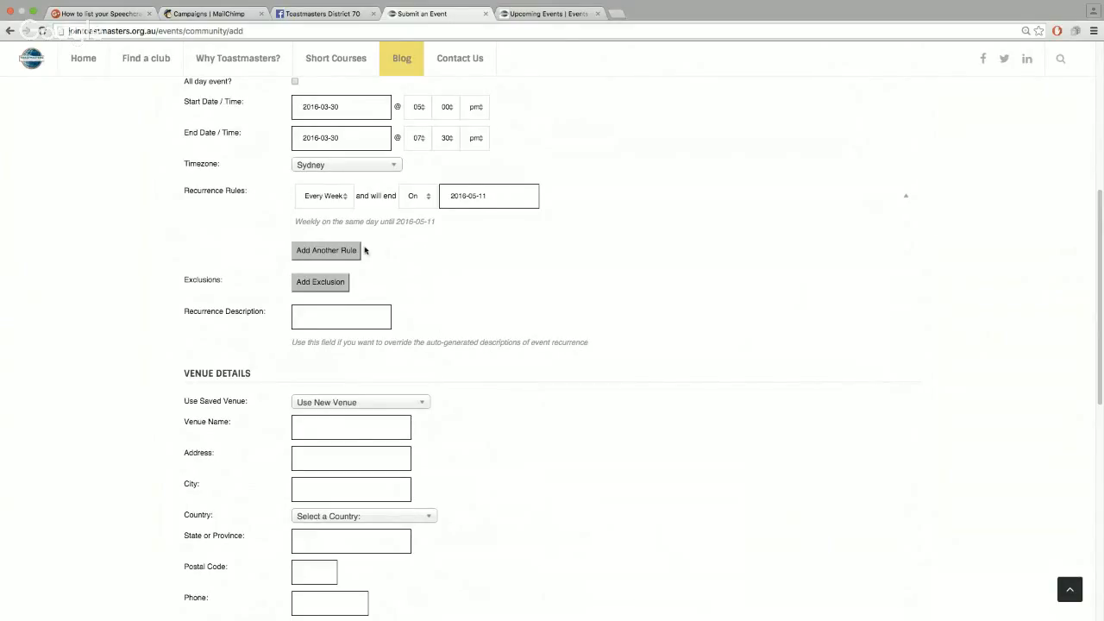
{"action": "left_click", "coordinate": [330, 285]}
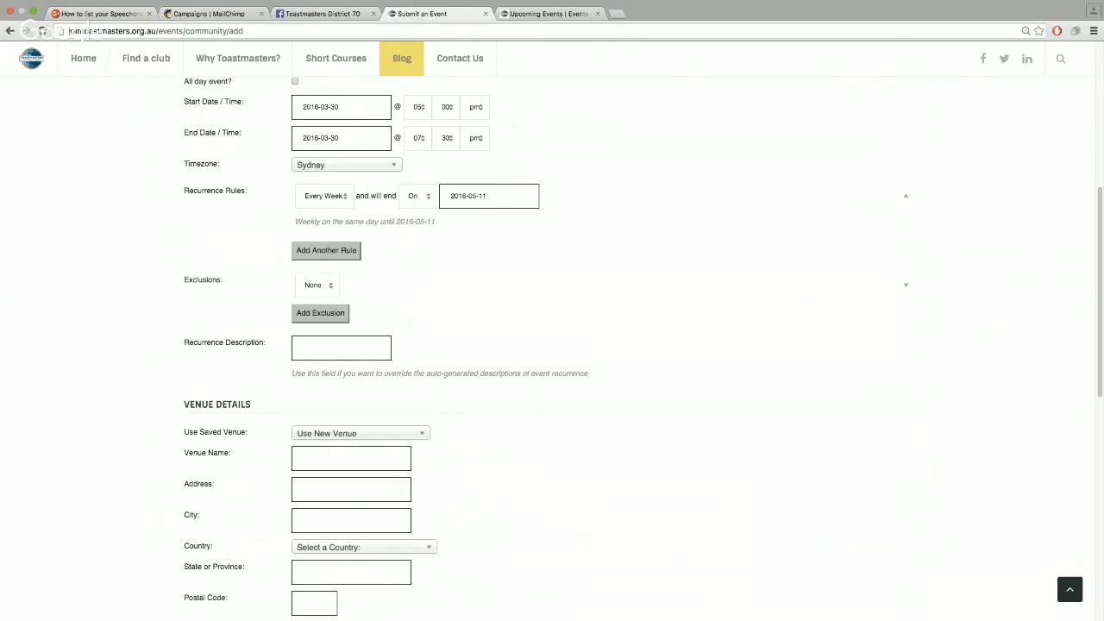
{"action": "left_click", "coordinate": [324, 303]}
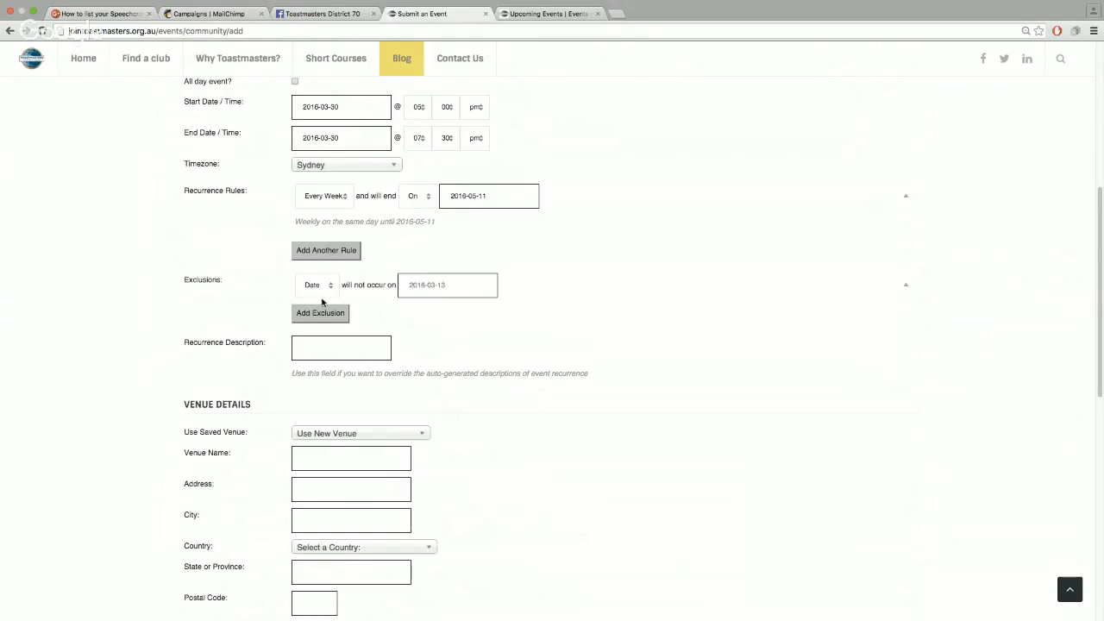
{"action": "left_click", "coordinate": [417, 288]}
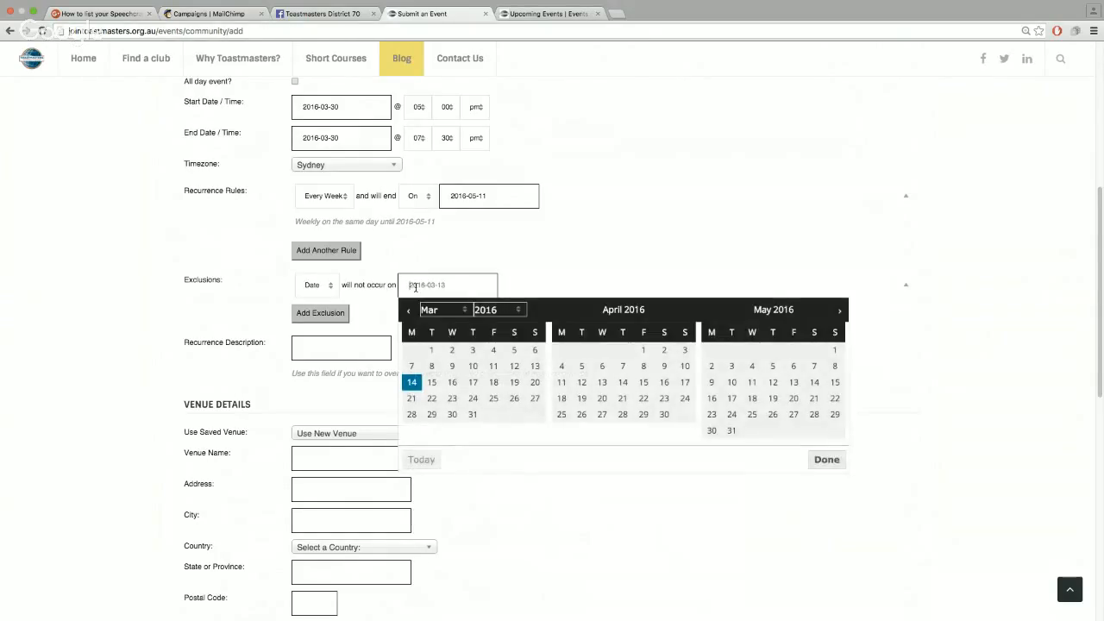
{"action": "left_click", "coordinate": [602, 398]}
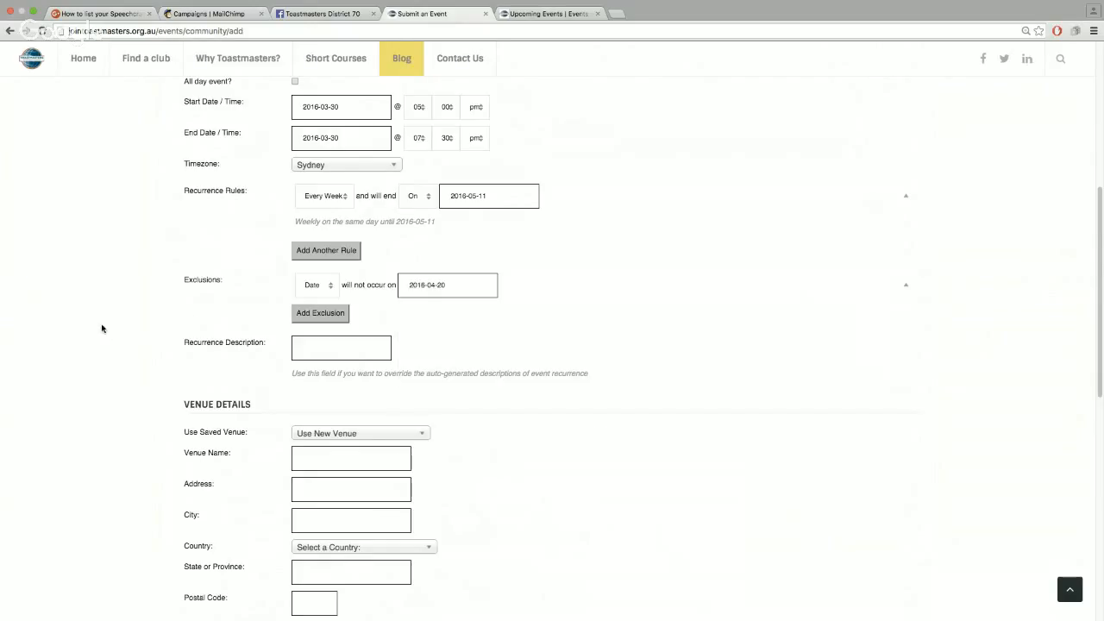
{"action": "scroll", "coordinate": [120, 332], "scroll_direction": "down", "scroll_amount": 1}
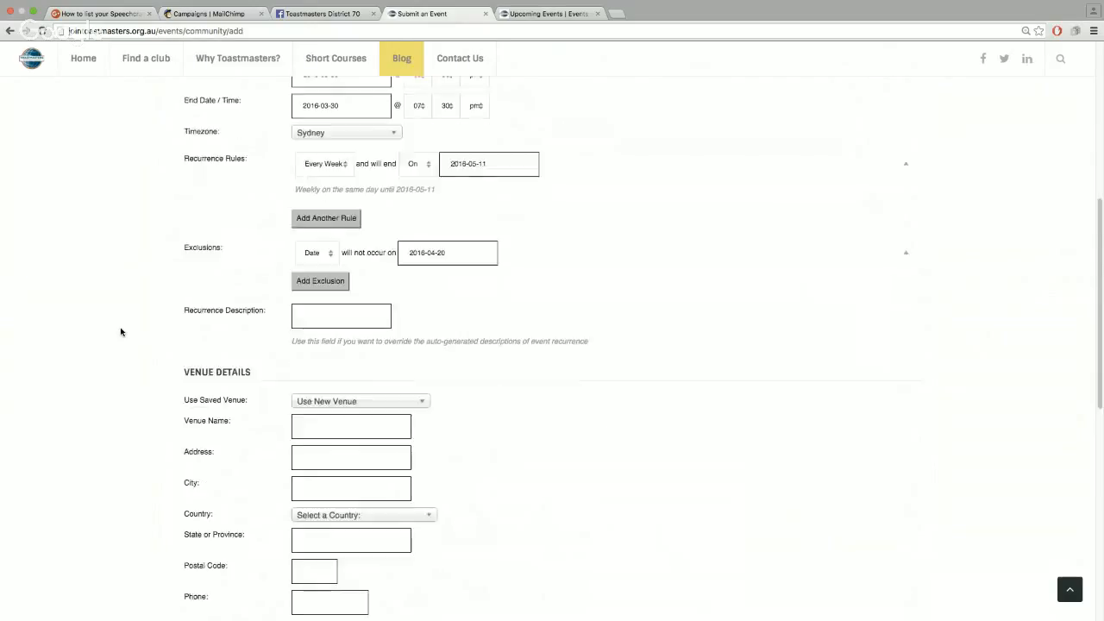
{"action": "scroll", "coordinate": [121, 331], "scroll_direction": "up", "scroll_amount": 2}
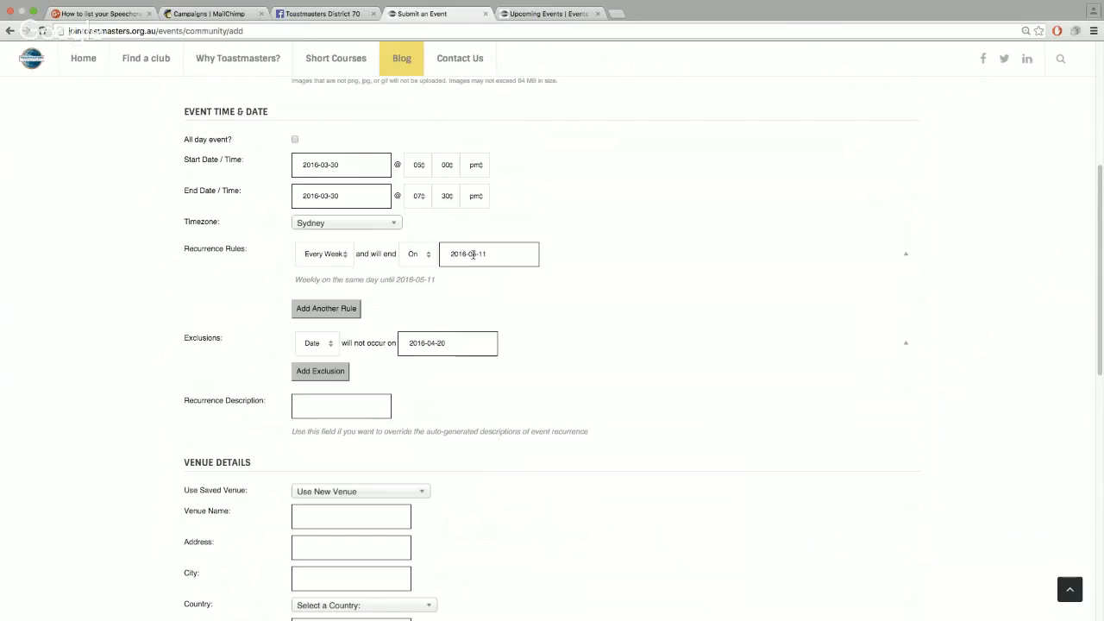
{"action": "scroll", "coordinate": [136, 338], "scroll_direction": "down", "scroll_amount": 3}
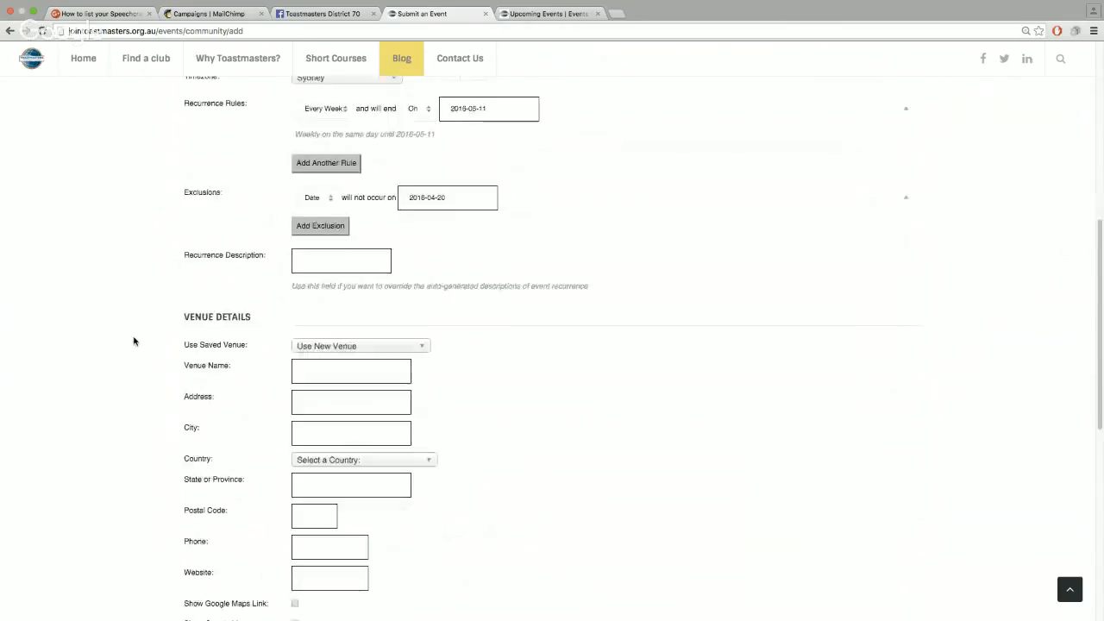
{"action": "scroll", "coordinate": [134, 341], "scroll_direction": "up", "scroll_amount": 3}
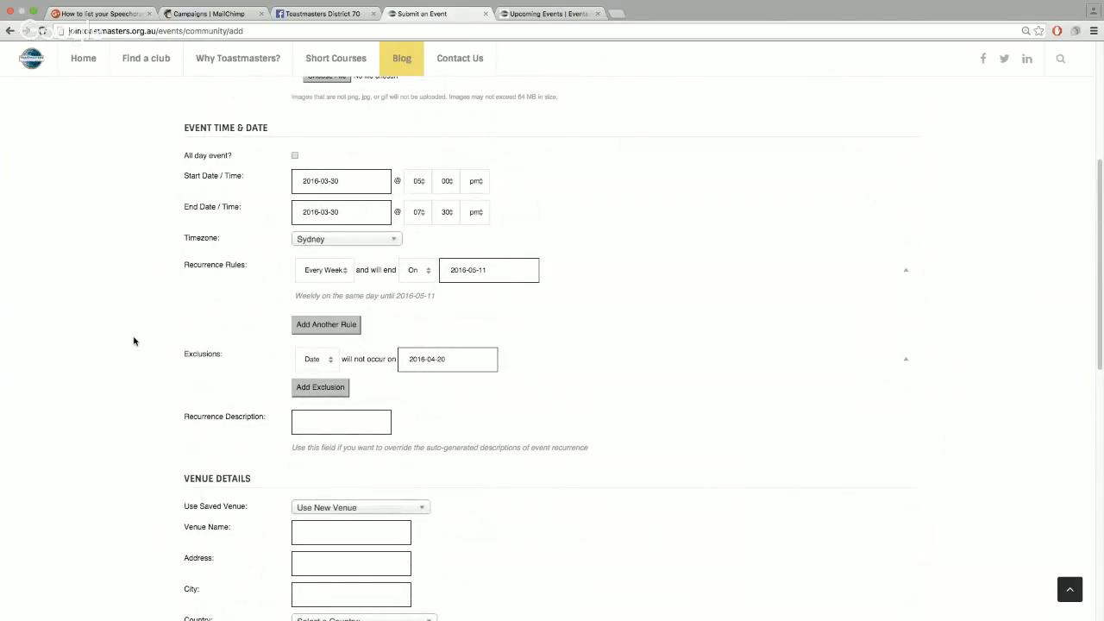
{"action": "scroll", "coordinate": [133, 341], "scroll_direction": "up", "scroll_amount": 3}
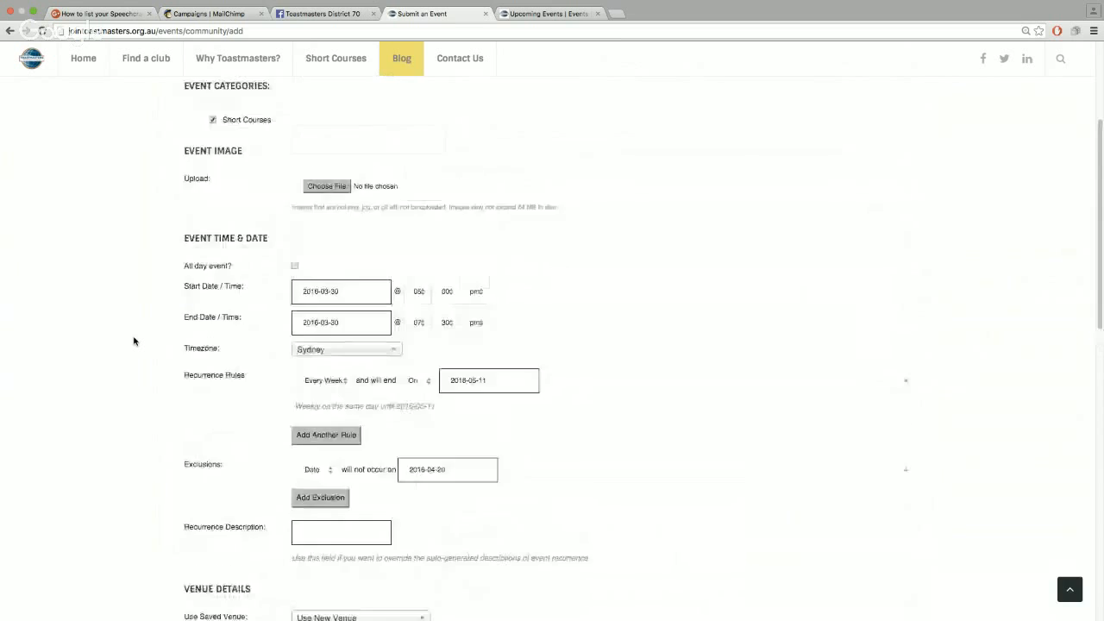
{"action": "scroll", "coordinate": [134, 341], "scroll_direction": "up", "scroll_amount": 3}
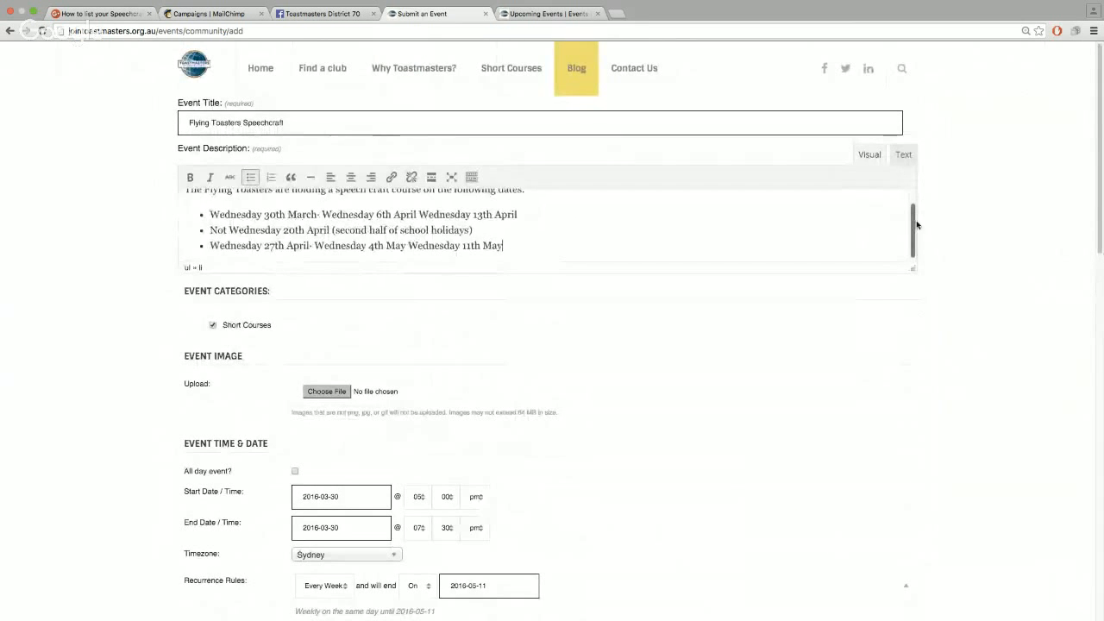
{"action": "scroll", "coordinate": [914, 227], "scroll_direction": "up", "scroll_amount": 2}
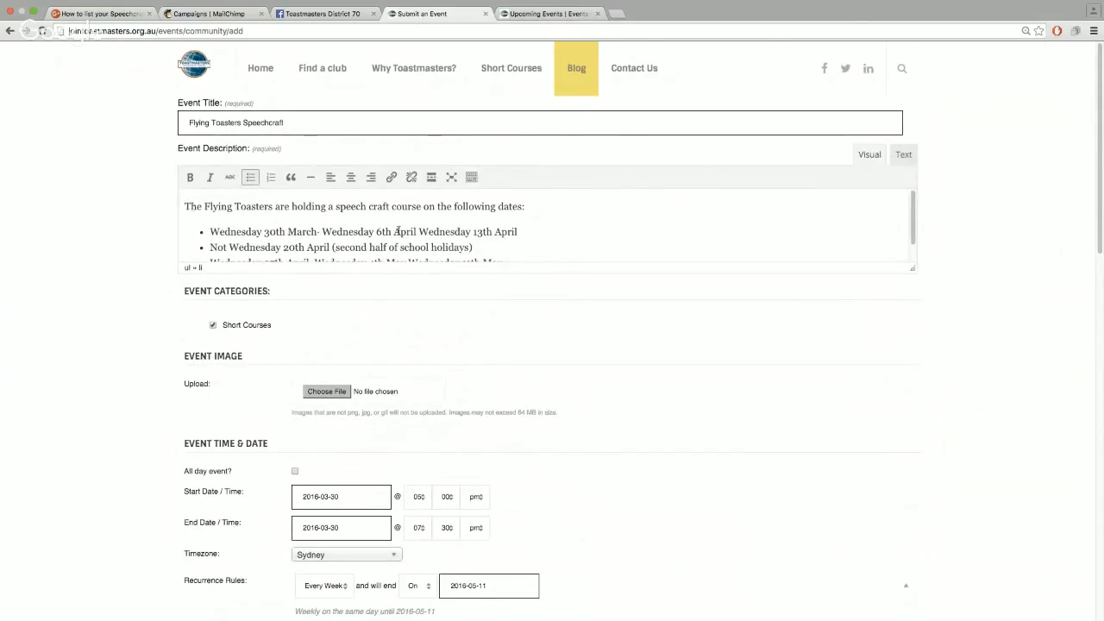
{"action": "scroll", "coordinate": [147, 360], "scroll_direction": "down", "scroll_amount": 8}
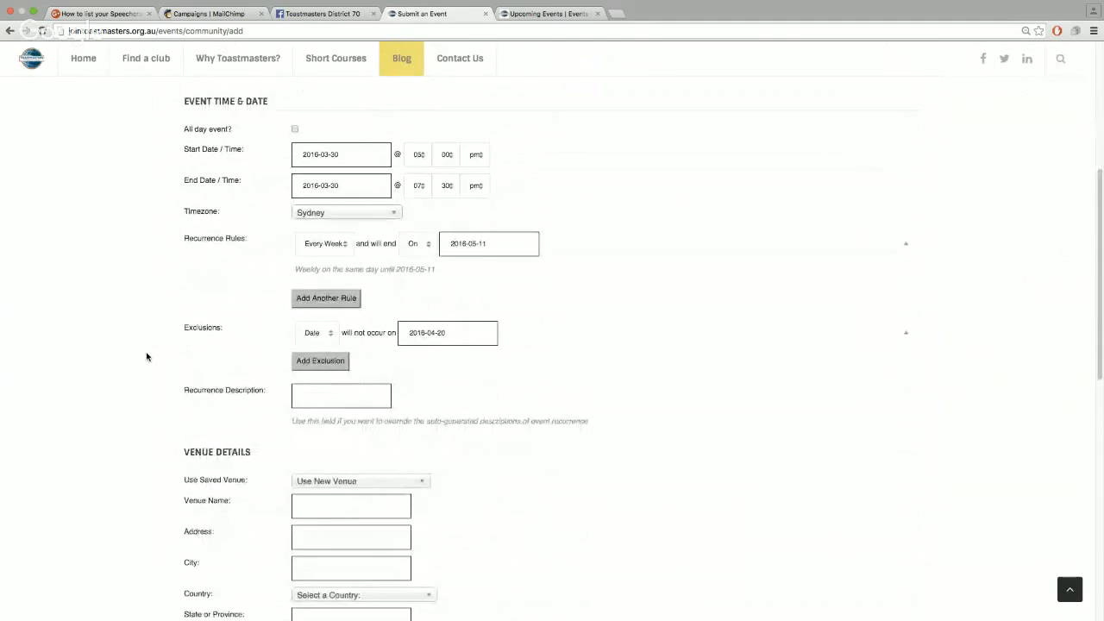
{"action": "scroll", "coordinate": [147, 356], "scroll_direction": "down", "scroll_amount": 6}
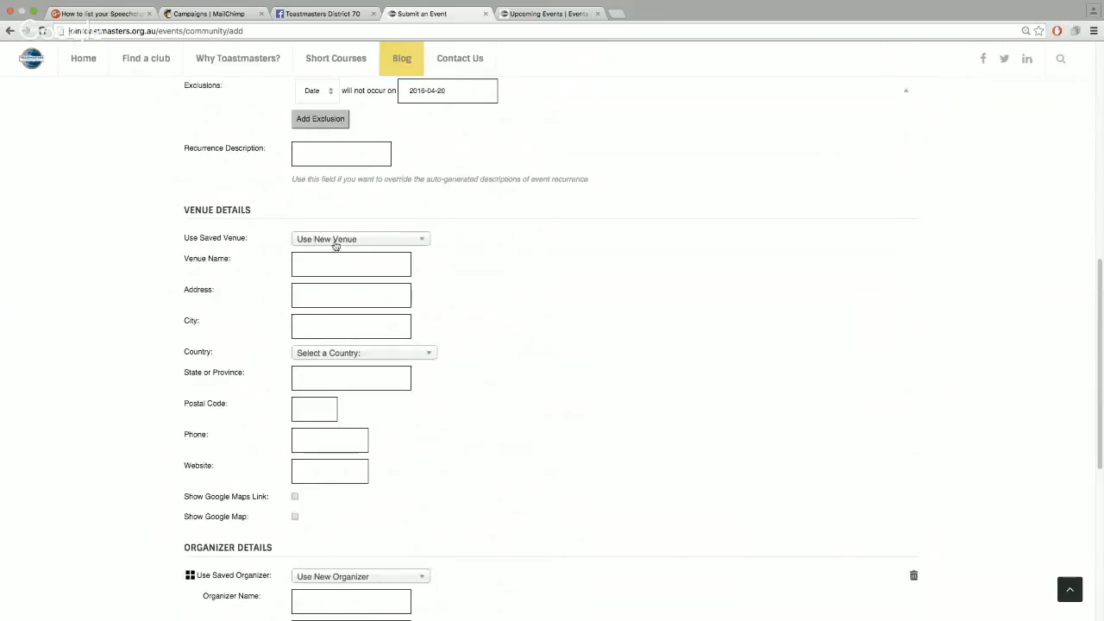
Enter new venue 'Qantas Campus Foyer' with its street address and city Mascot
{"action": "left_click", "coordinate": [395, 242]}
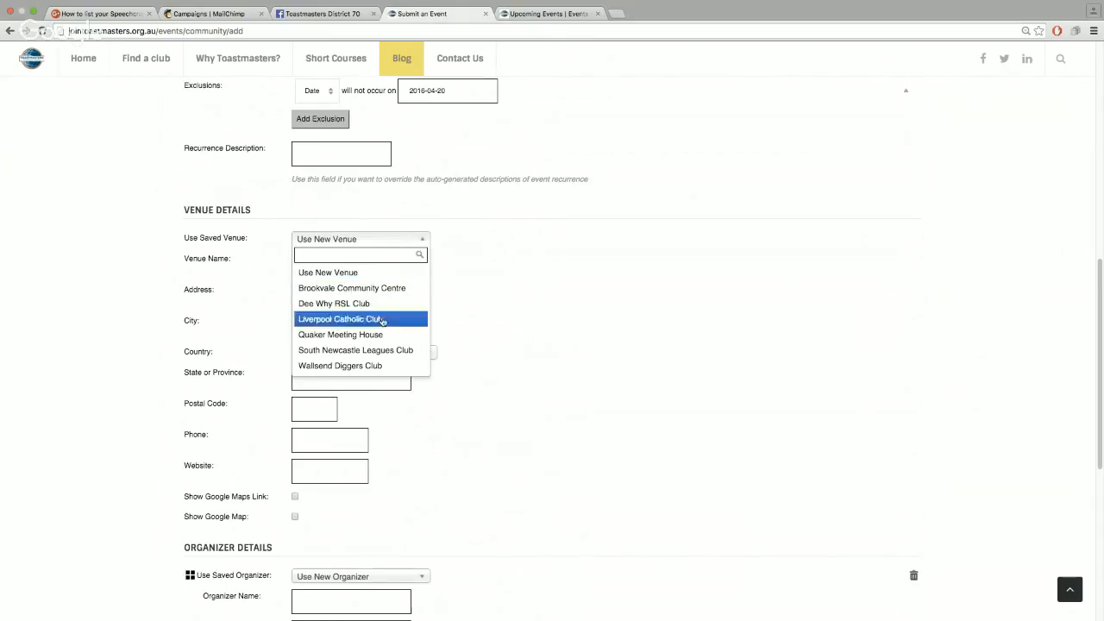
{"action": "left_click", "coordinate": [361, 245]}
{"action": "left_click", "coordinate": [333, 264]}
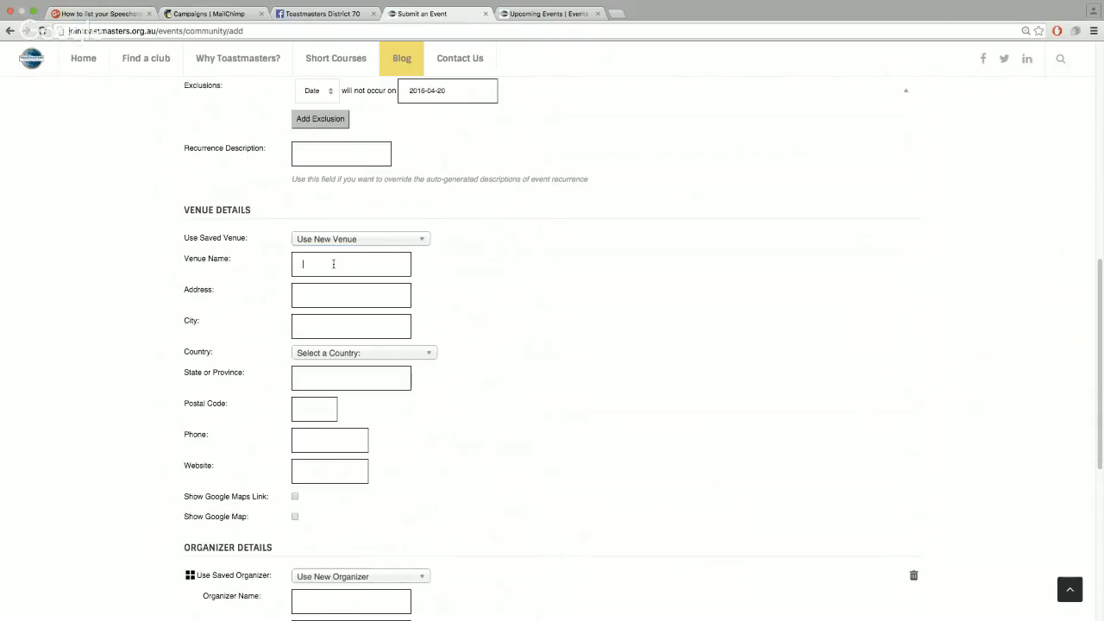
{"action": "type", "text": "Qanta"}
{"action": "type", "text": "s Campus Foyer"}
{"action": "left_click", "coordinate": [326, 299]}
{"action": "type", "text": "10 Bourke "}
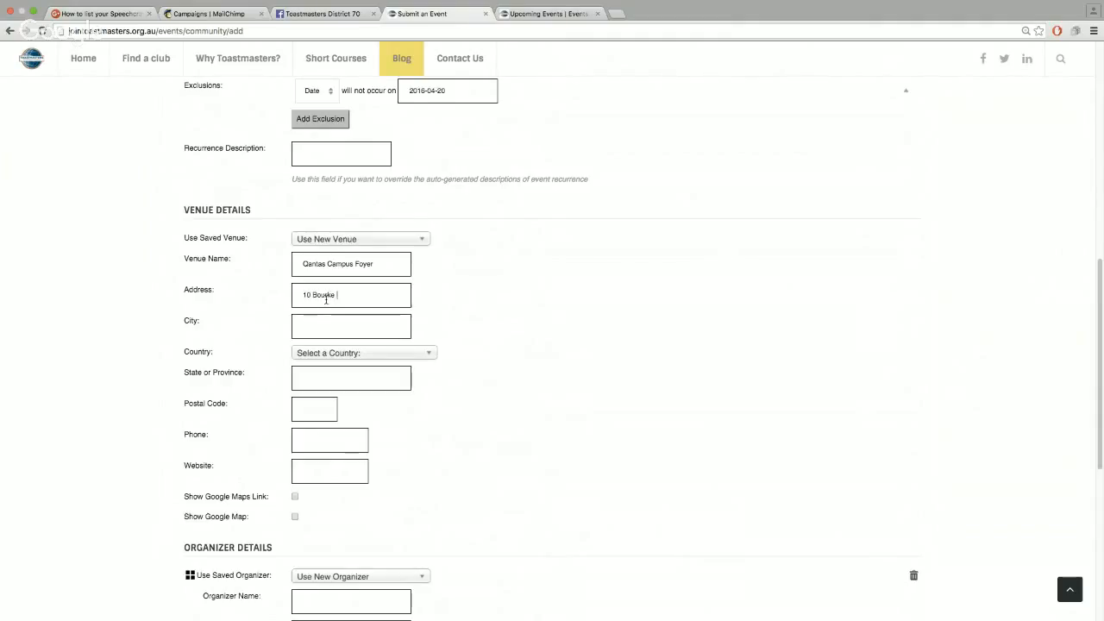
{"action": "type", "text": "Pld"}
{"action": "key", "text": "Tab"}
{"action": "type", "text": "Mascot"}
Set the venue's country to Australia, state NSW and postal code 2020
{"action": "left_click", "coordinate": [374, 353]}
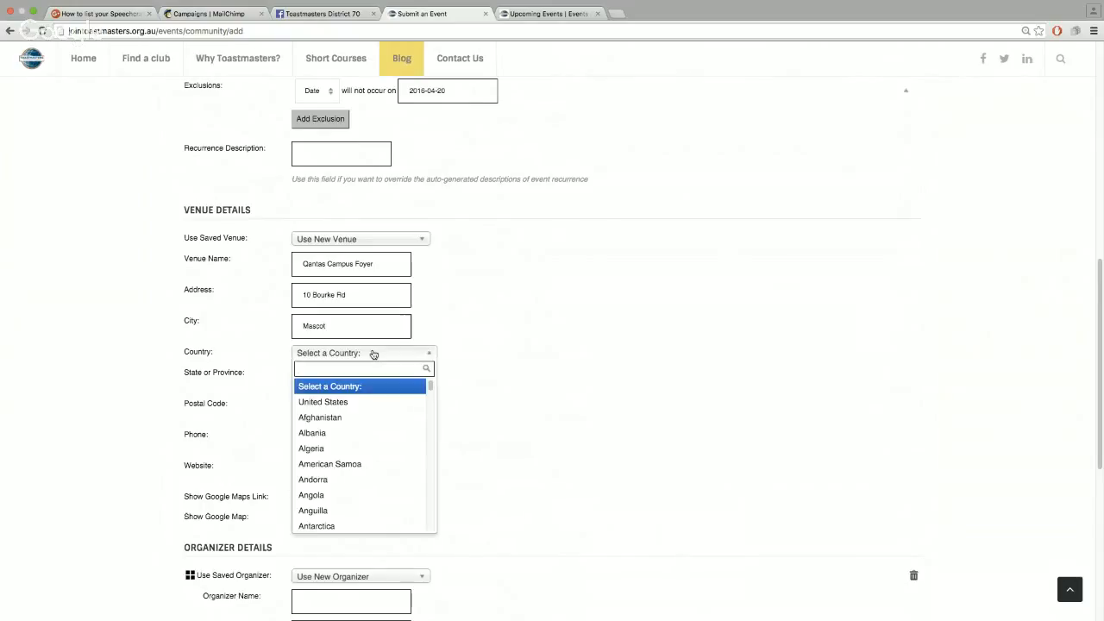
{"action": "type", "text": "au"}
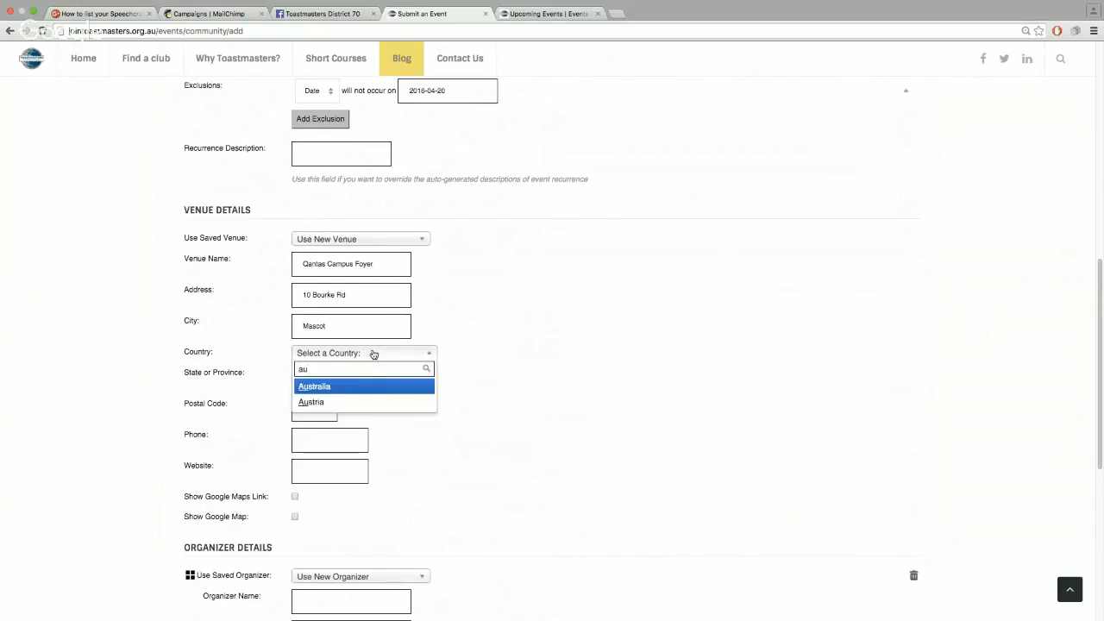
{"action": "left_click", "coordinate": [330, 390]}
{"action": "left_click", "coordinate": [336, 376]}
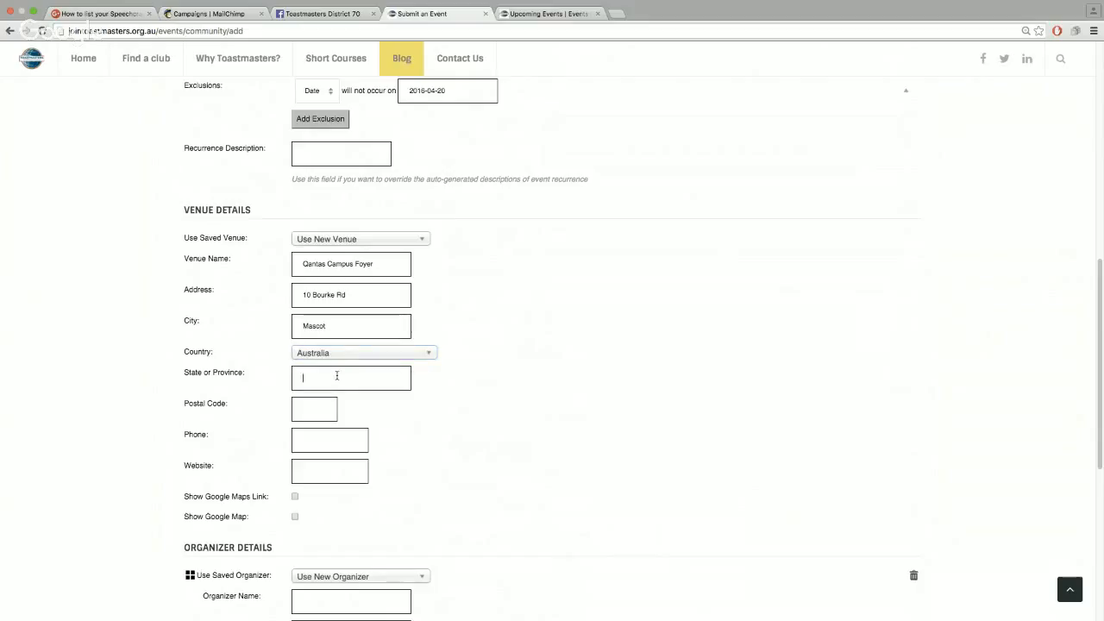
{"action": "type", "text": "NSW"}
{"action": "left_click", "coordinate": [322, 405]}
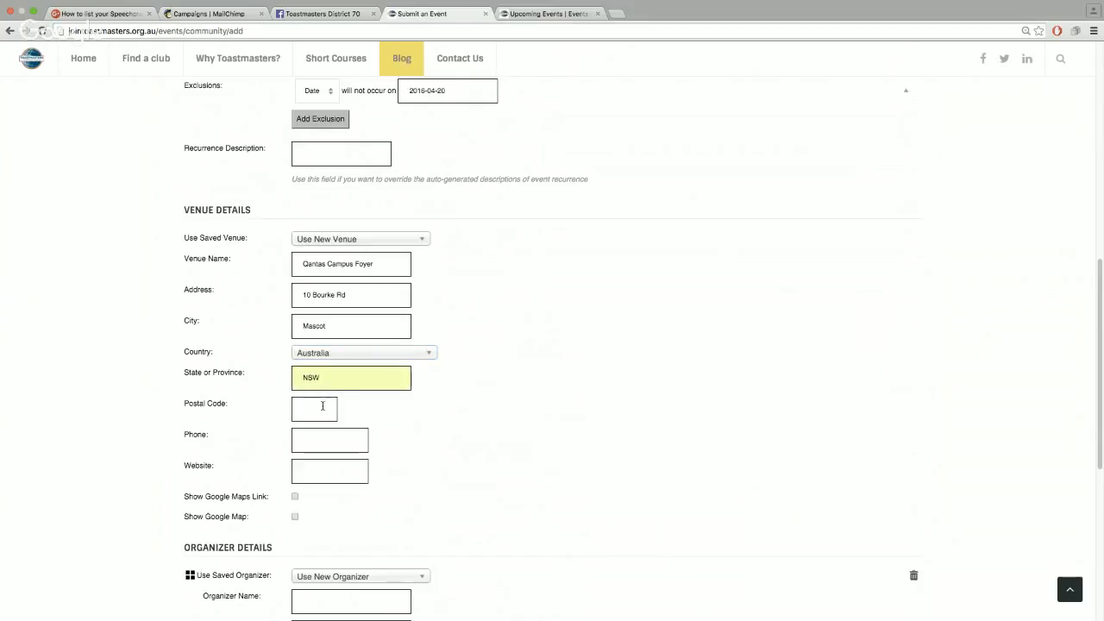
{"action": "type", "text": "2020"}
{"action": "scroll", "coordinate": [314, 367], "scroll_direction": "down", "scroll_amount": 3}
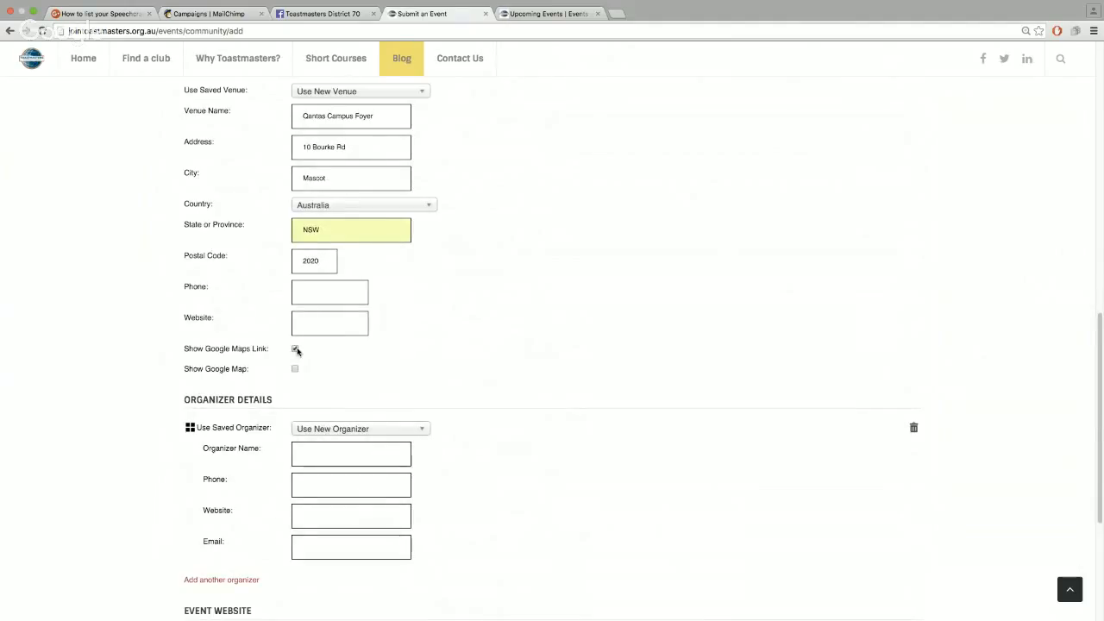
Turn on the venue's Google Map and keep the option for a new organizer
{"action": "left_click", "coordinate": [295, 370]}
{"action": "scroll", "coordinate": [505, 389], "scroll_direction": "down", "scroll_amount": 3}
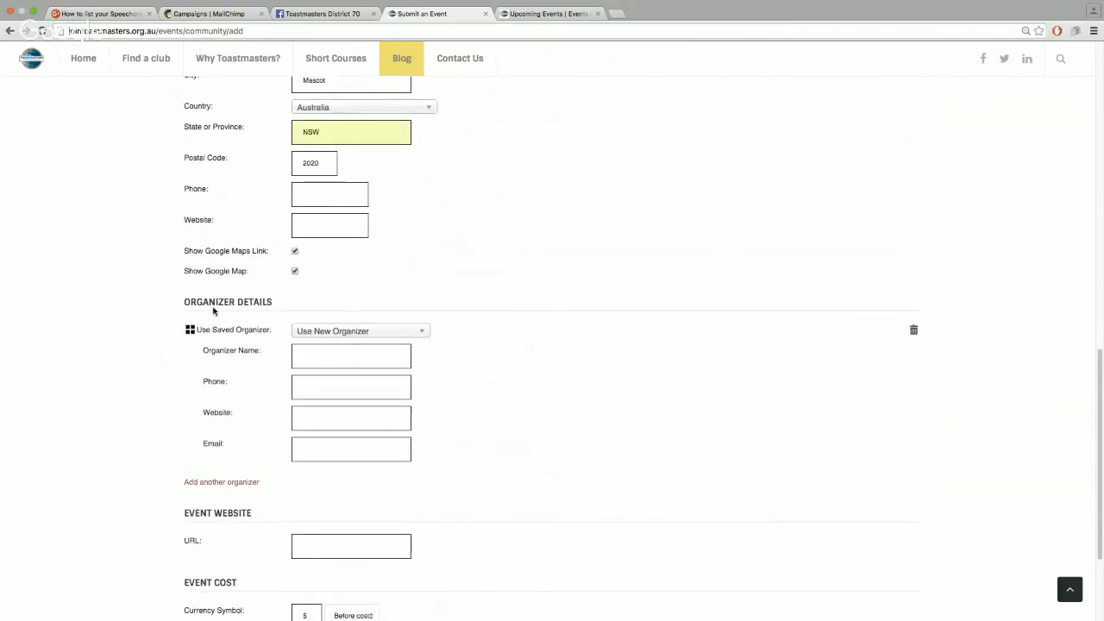
{"action": "left_click", "coordinate": [298, 332]}
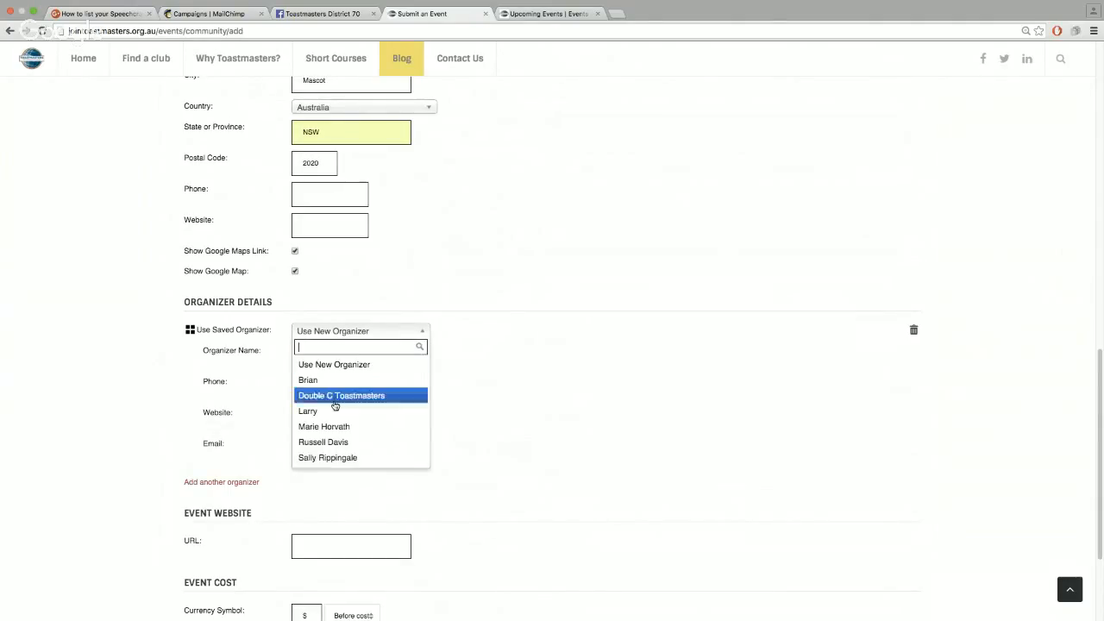
{"action": "left_click", "coordinate": [354, 364]}
Fill in the organizer's name, phone number and e-mail address
{"action": "left_click", "coordinate": [352, 358]}
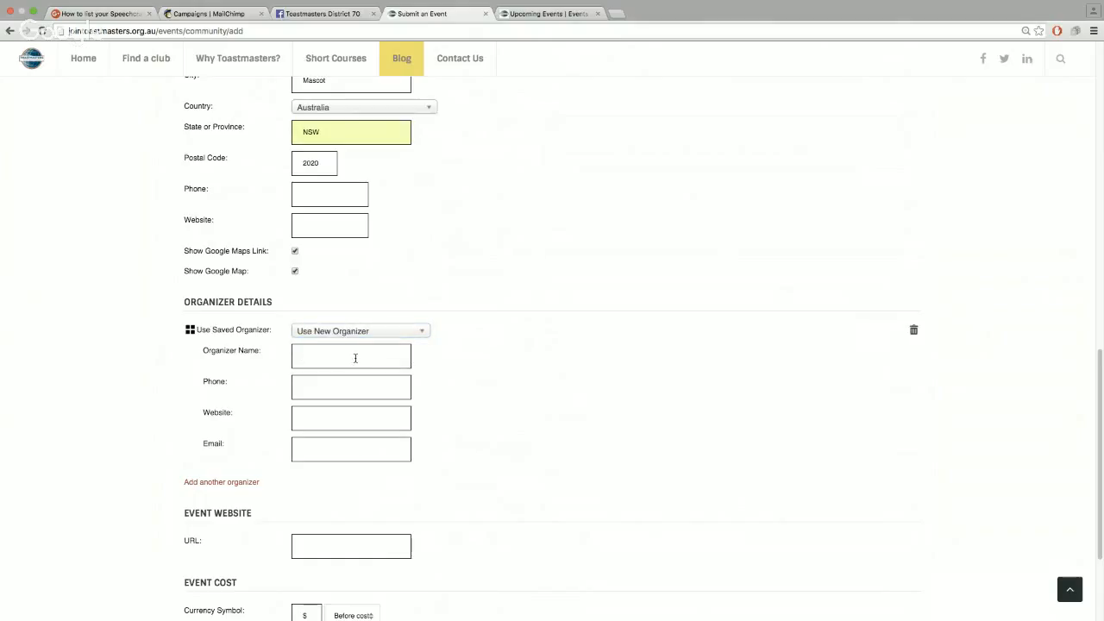
{"action": "key", "text": "Tab"}
{"action": "left_click", "coordinate": [354, 441]}
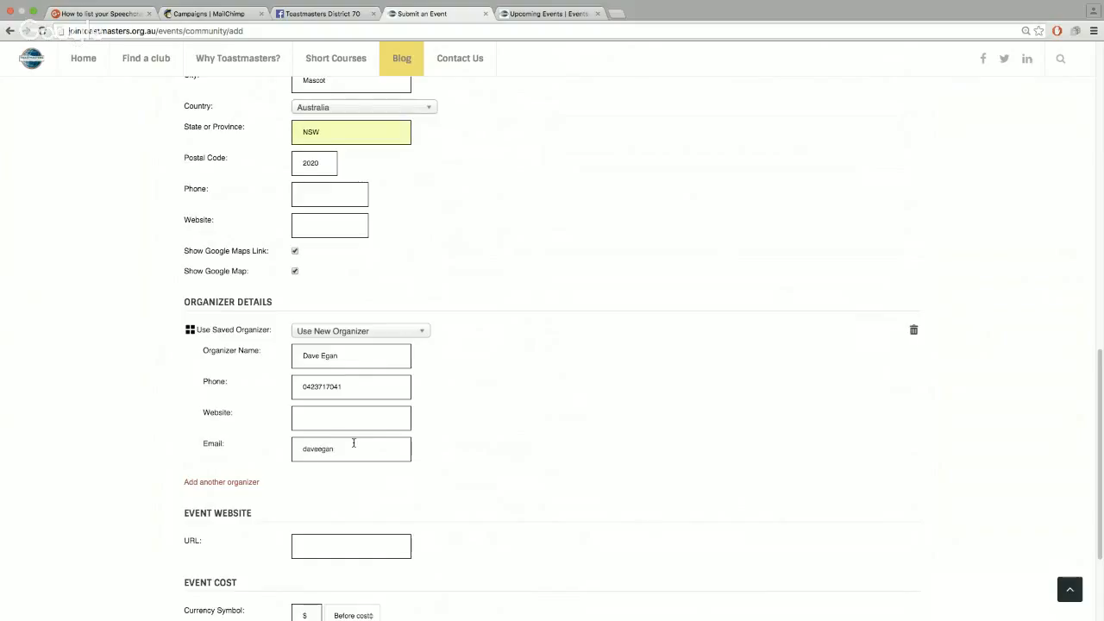
{"action": "scroll", "coordinate": [480, 465], "scroll_direction": "down", "scroll_amount": 2}
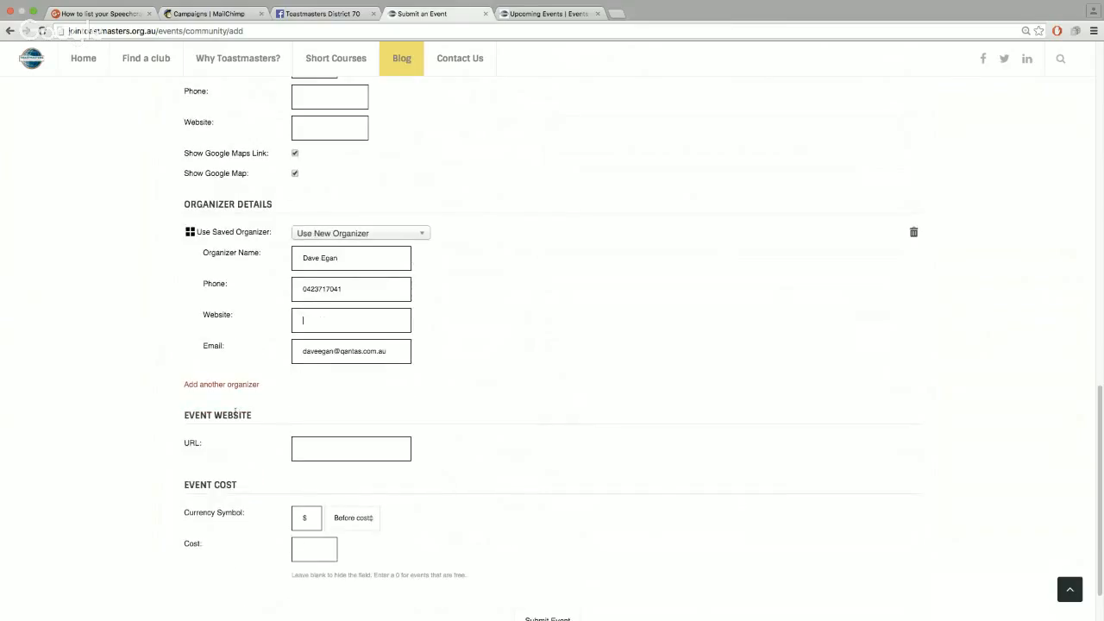
{"action": "scroll", "coordinate": [437, 425], "scroll_direction": "down", "scroll_amount": 2}
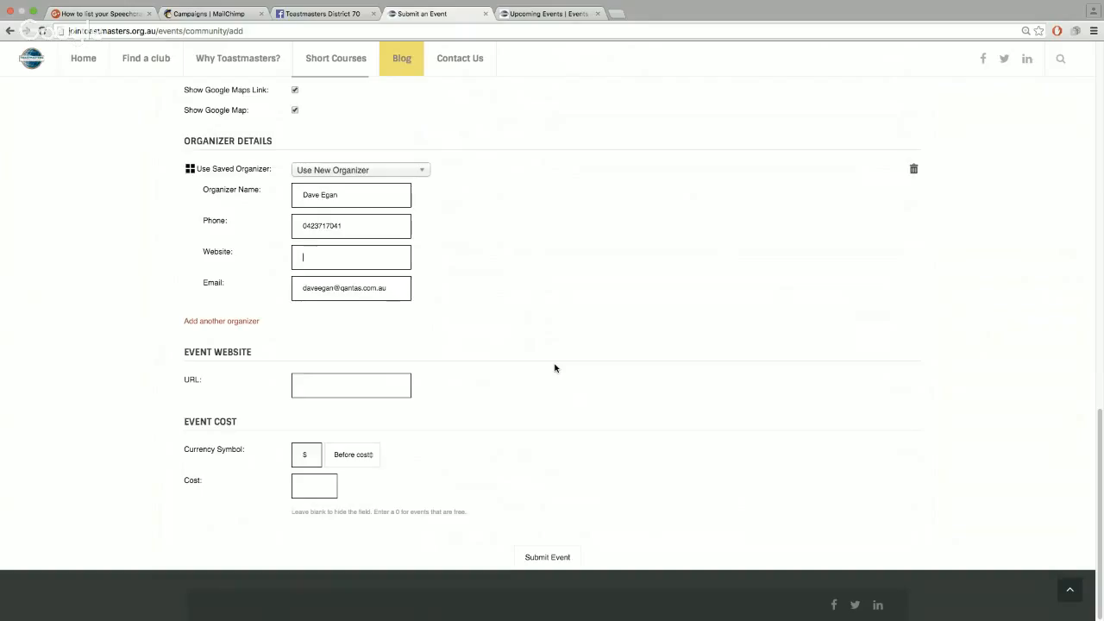
{"action": "scroll", "coordinate": [554, 368], "scroll_direction": "up", "scroll_amount": 1}
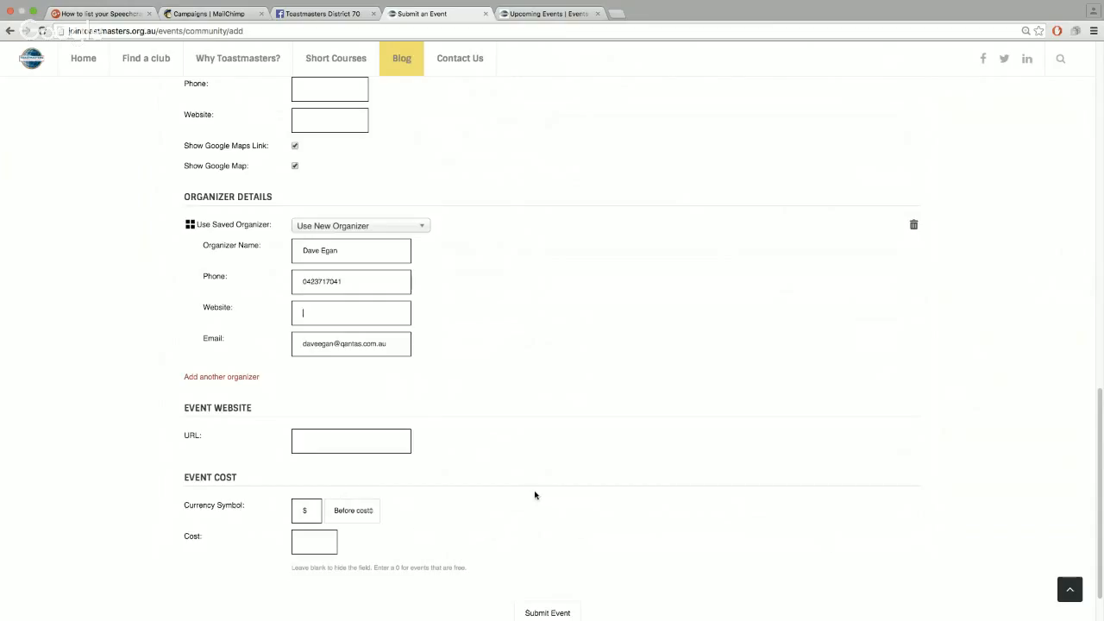
{"action": "scroll", "coordinate": [557, 428], "scroll_direction": "up", "scroll_amount": 15}
{"action": "scroll", "coordinate": [575, 440], "scroll_direction": "up", "scroll_amount": 2}
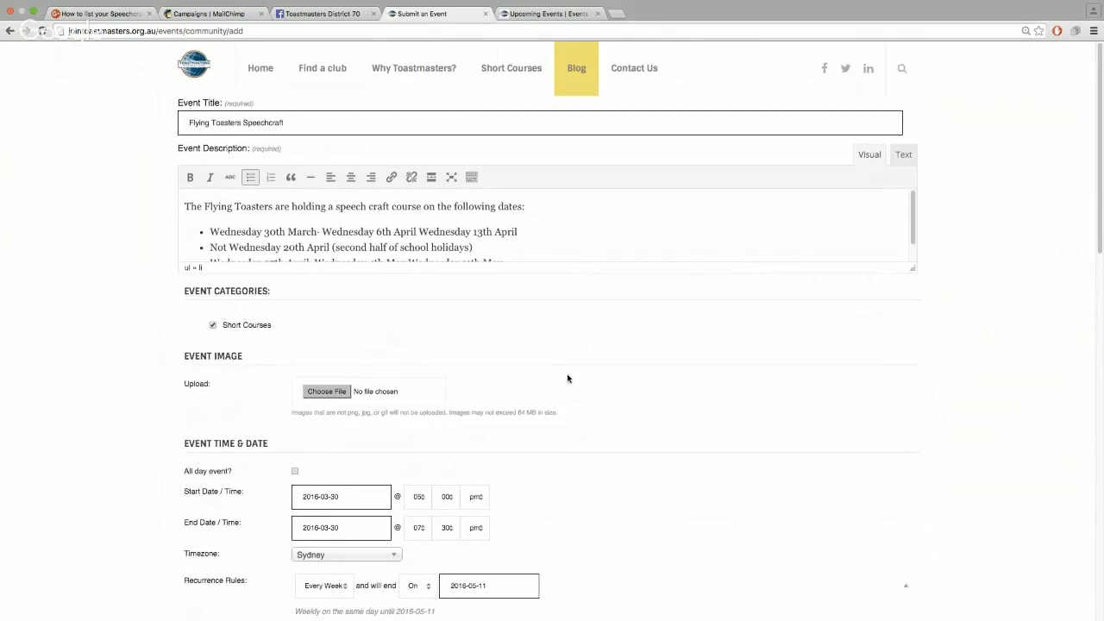
{"action": "scroll", "coordinate": [573, 386], "scroll_direction": "down", "scroll_amount": 3}
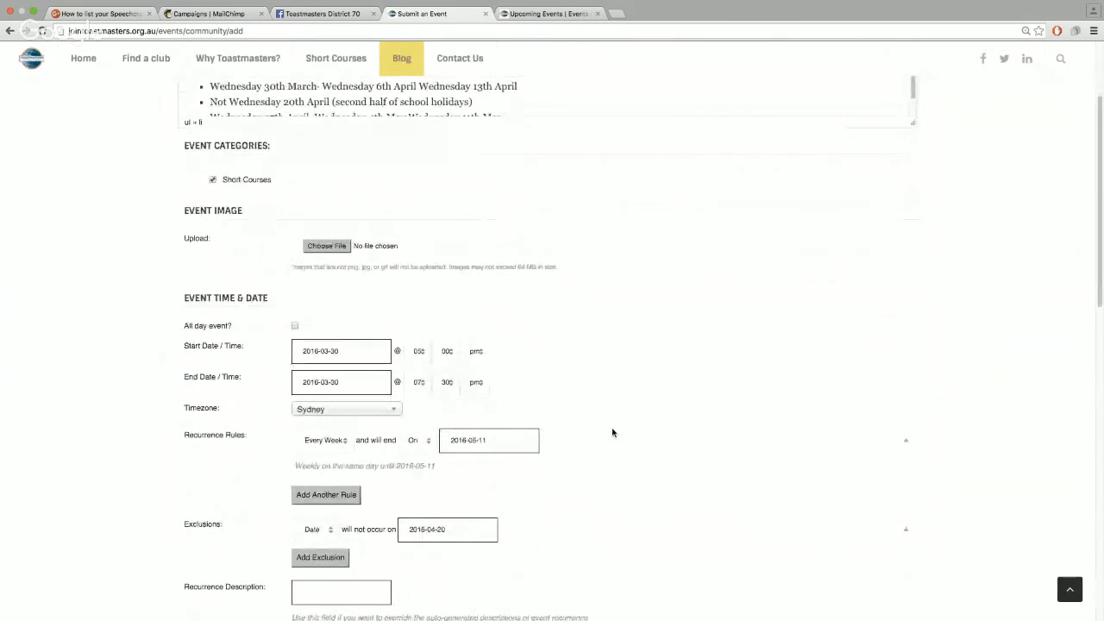
{"action": "scroll", "coordinate": [608, 429], "scroll_direction": "down", "scroll_amount": 2}
{"action": "scroll", "coordinate": [638, 479], "scroll_direction": "down", "scroll_amount": 4}
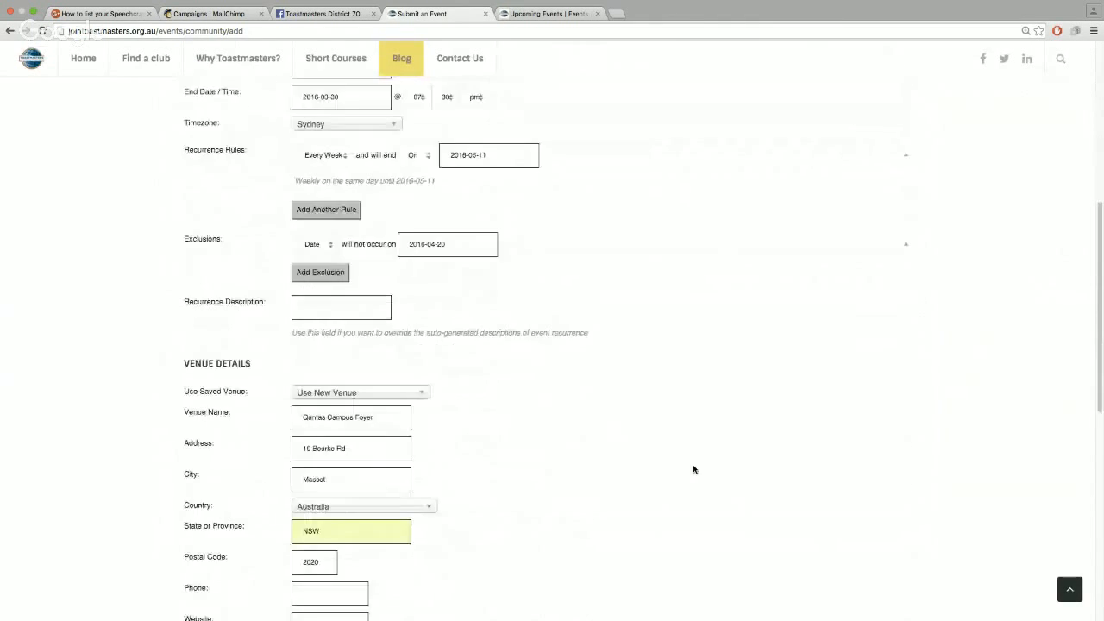
{"action": "scroll", "coordinate": [693, 469], "scroll_direction": "down", "scroll_amount": 10}
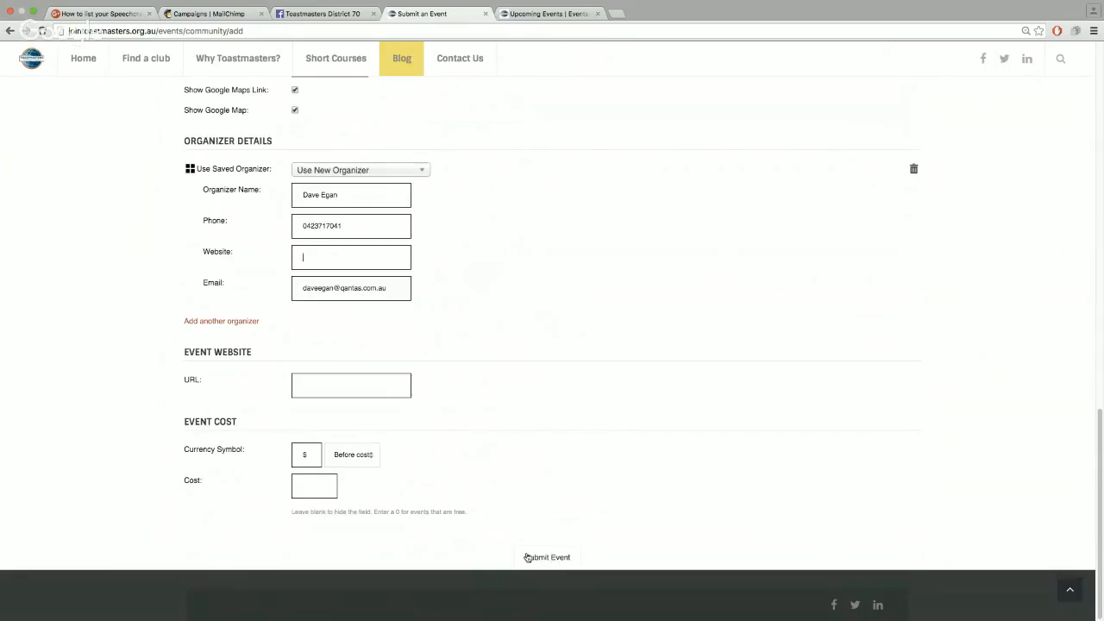
Submit the finished Flying Toasters Speechcraft event form
{"action": "left_click", "coordinate": [557, 559]}
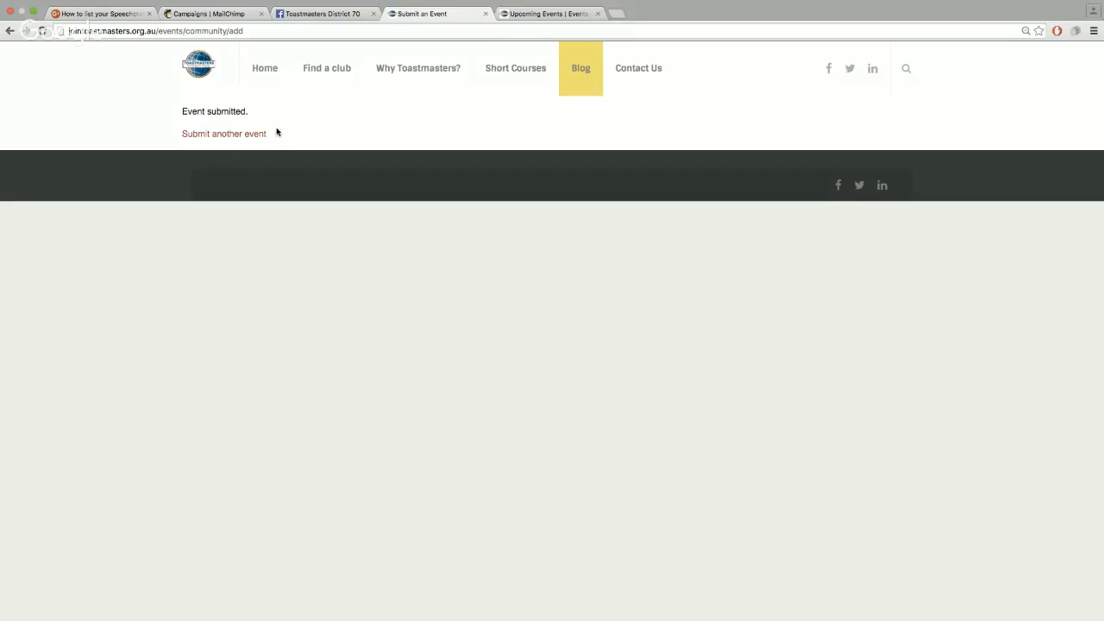
Open Short Courses > Find your closest Short Course and read the upcoming events
{"action": "mouse_move", "coordinate": [523, 81]}
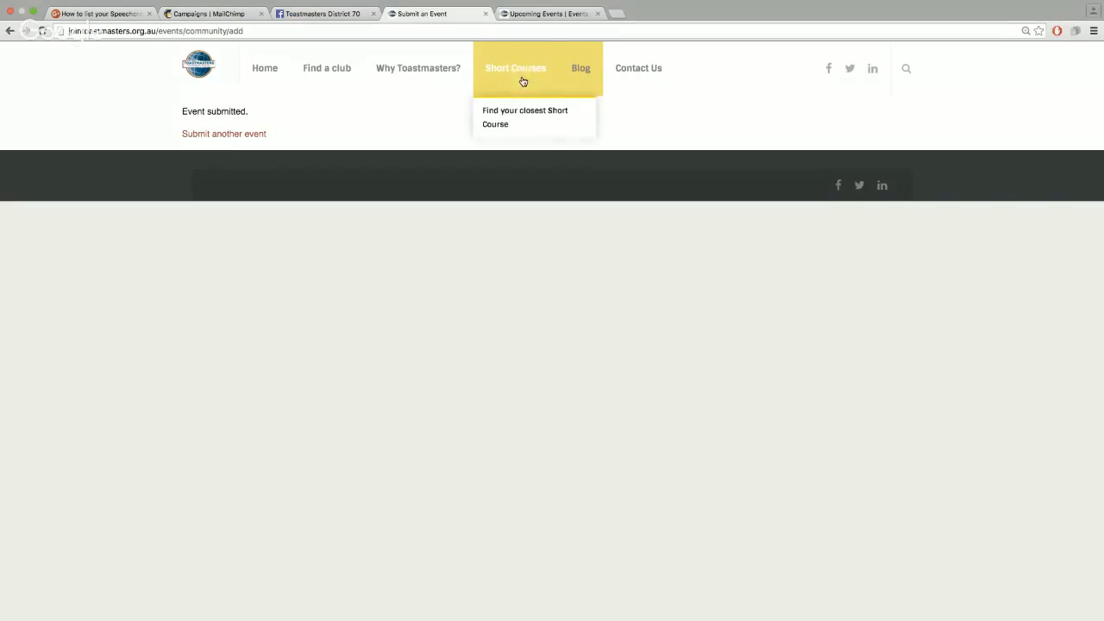
{"action": "left_click", "coordinate": [515, 109]}
{"action": "scroll", "coordinate": [175, 432], "scroll_direction": "down", "scroll_amount": 2}
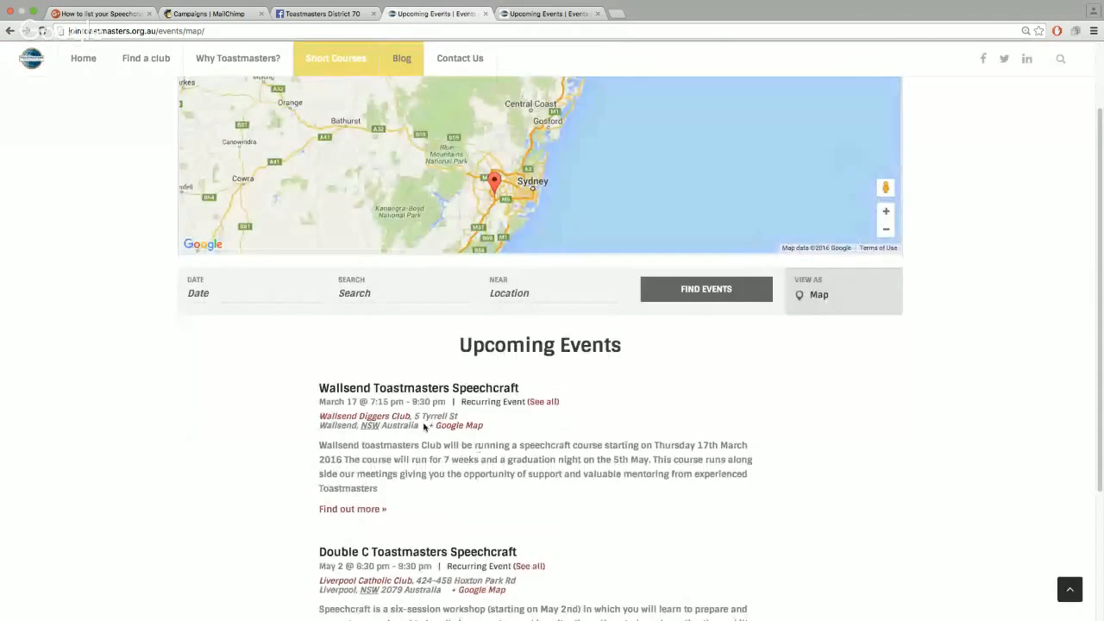
{"action": "left_click_drag", "start_coordinate": [425, 416], "coordinate": [462, 414]}
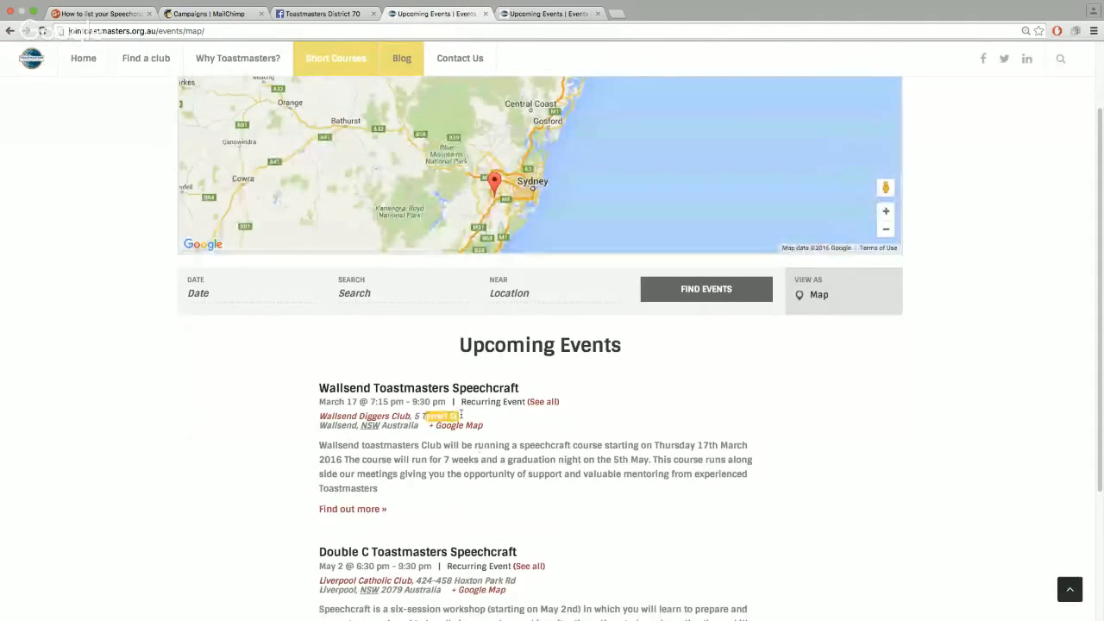
{"action": "left_click", "coordinate": [482, 464]}
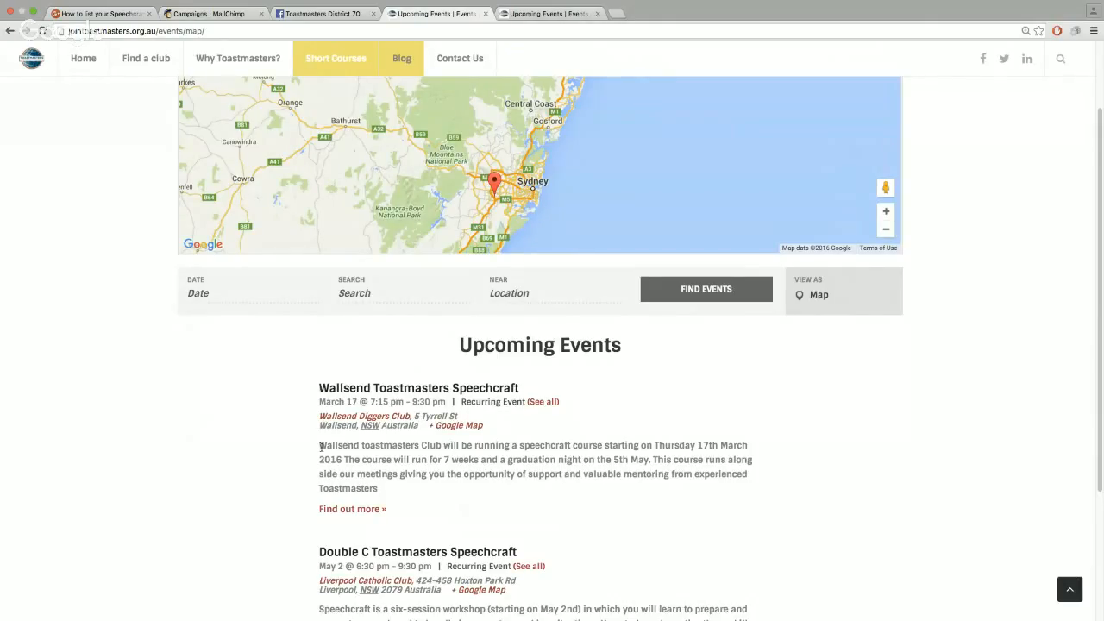
{"action": "left_click_drag", "start_coordinate": [320, 446], "coordinate": [394, 489]}
{"action": "left_click", "coordinate": [394, 489]}
Open the Wallsend Toastmasters Speechcraft event page from the list
{"action": "scroll", "coordinate": [248, 503], "scroll_direction": "down", "scroll_amount": 2}
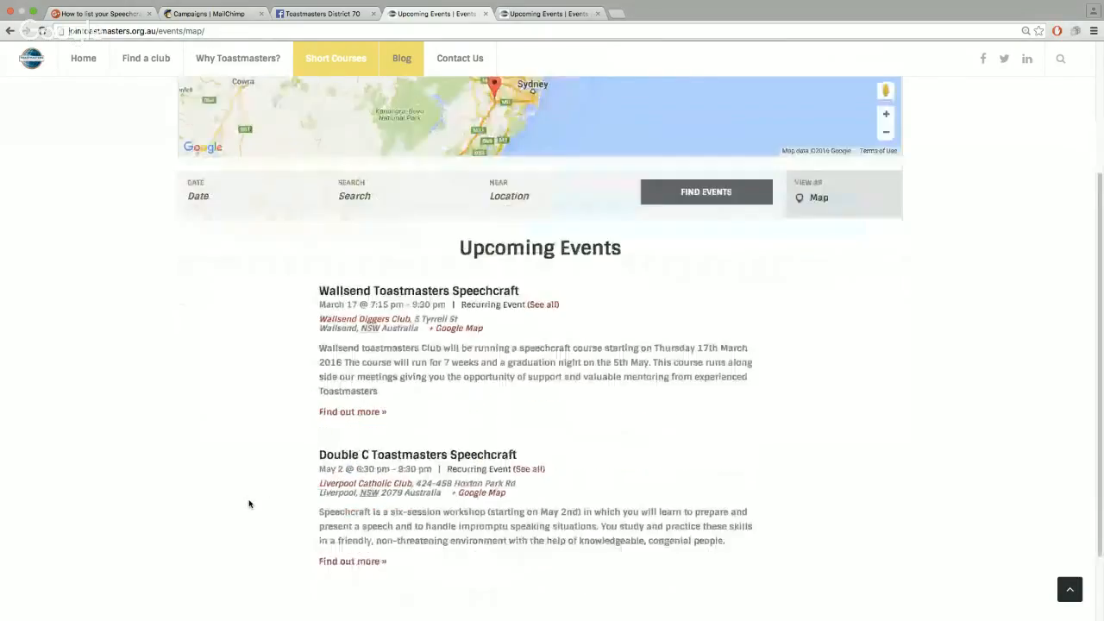
{"action": "scroll", "coordinate": [248, 504], "scroll_direction": "up", "scroll_amount": 1}
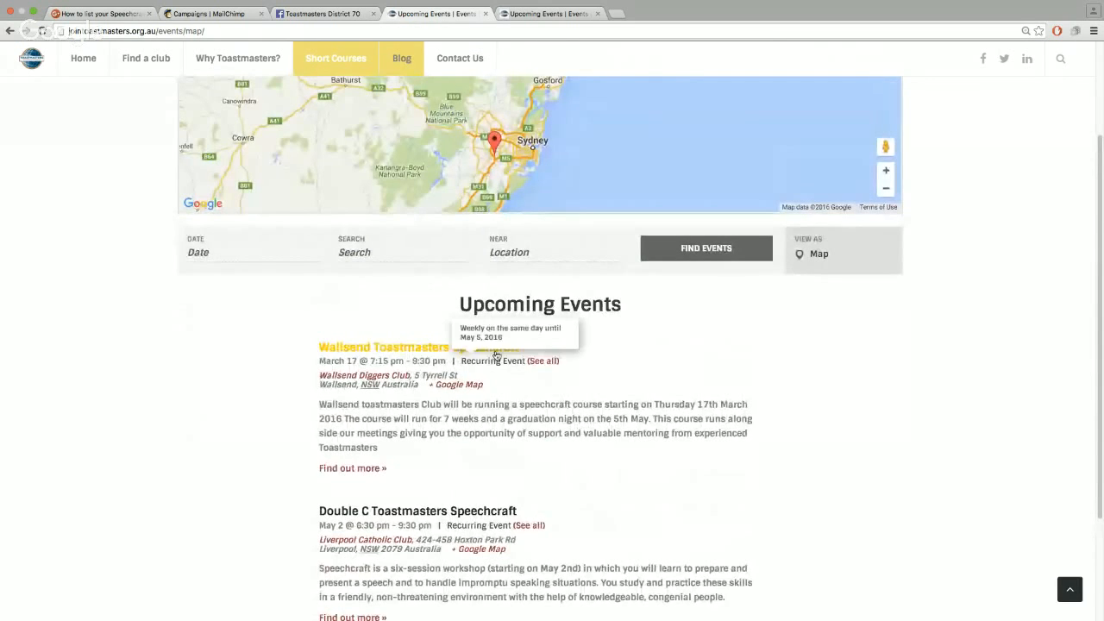
{"action": "left_click", "coordinate": [393, 349]}
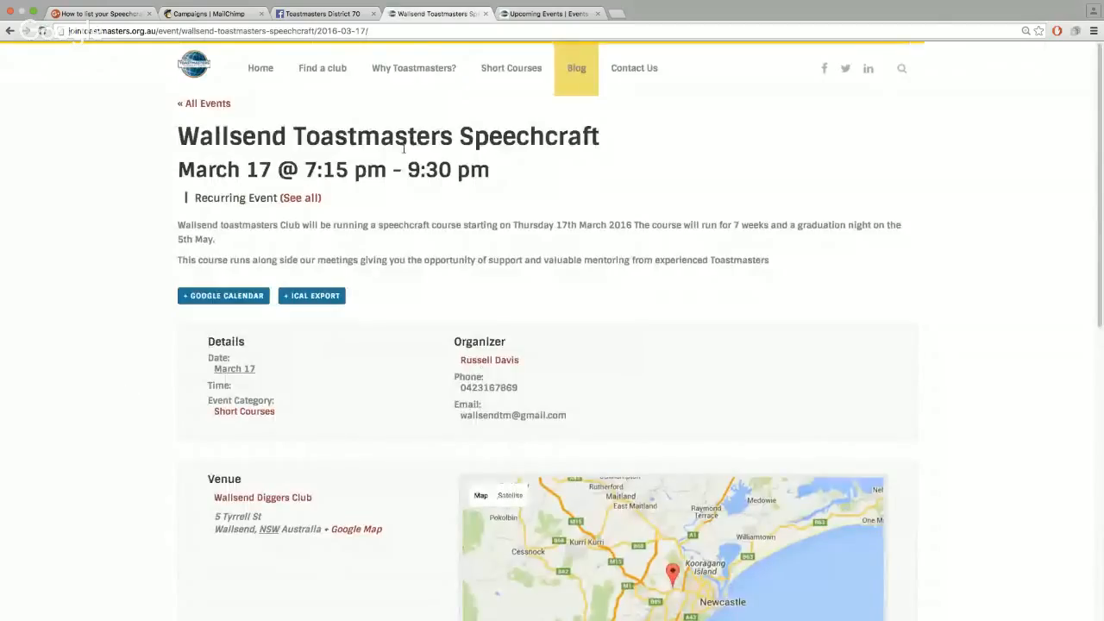
View all dates of the recurring Wallsend course, then go back to the event page
{"action": "left_click", "coordinate": [300, 198]}
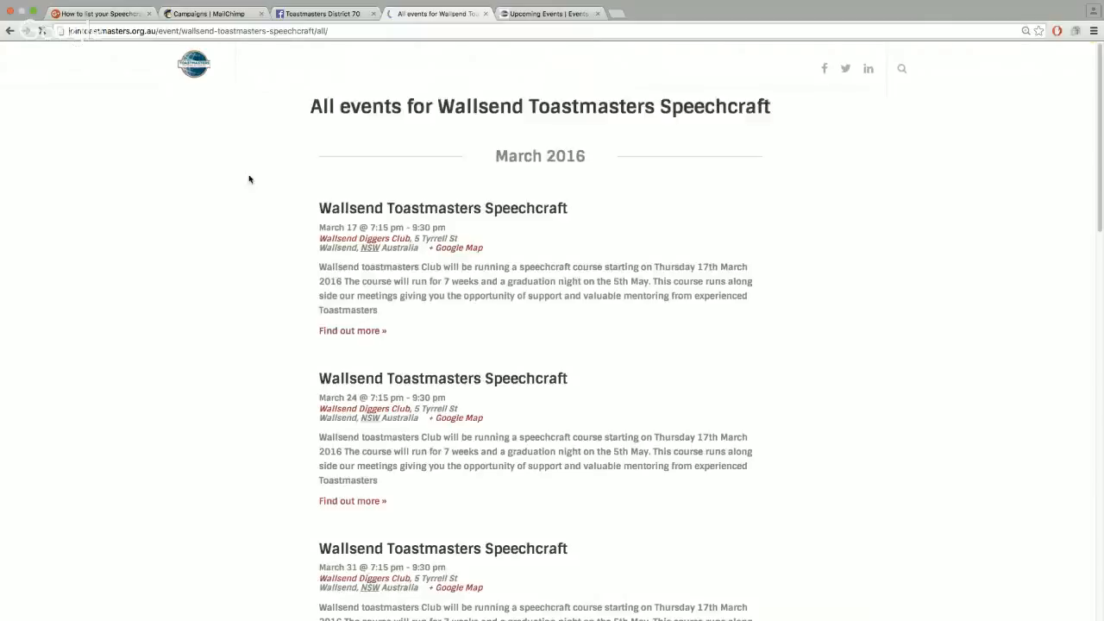
{"action": "scroll", "coordinate": [587, 308], "scroll_direction": "down", "scroll_amount": 15}
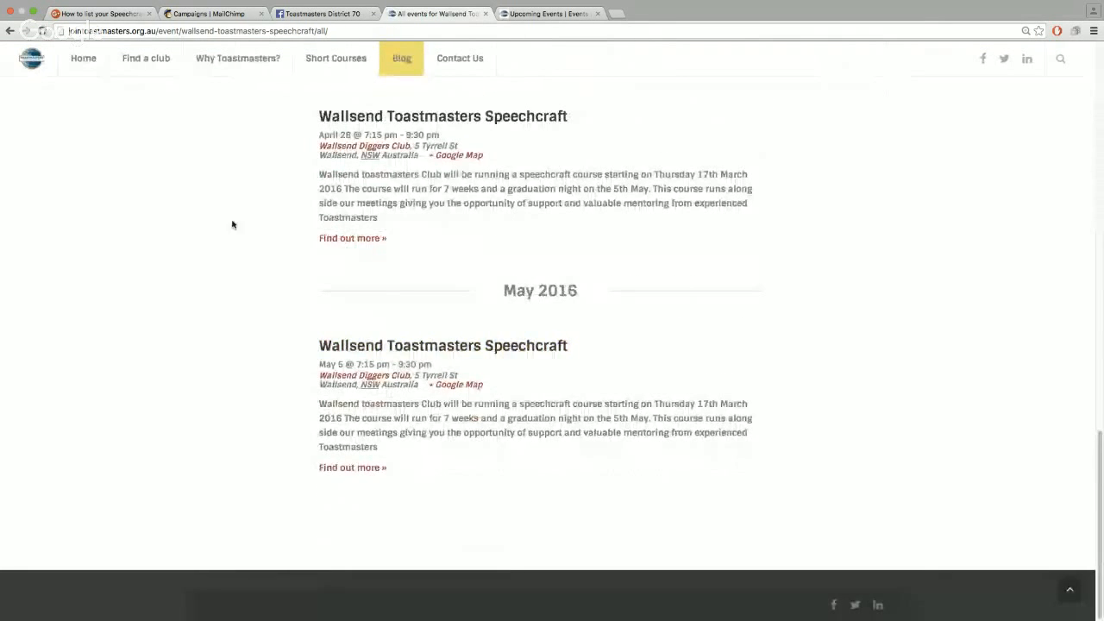
{"action": "scroll", "coordinate": [232, 222], "scroll_direction": "up", "scroll_amount": 10}
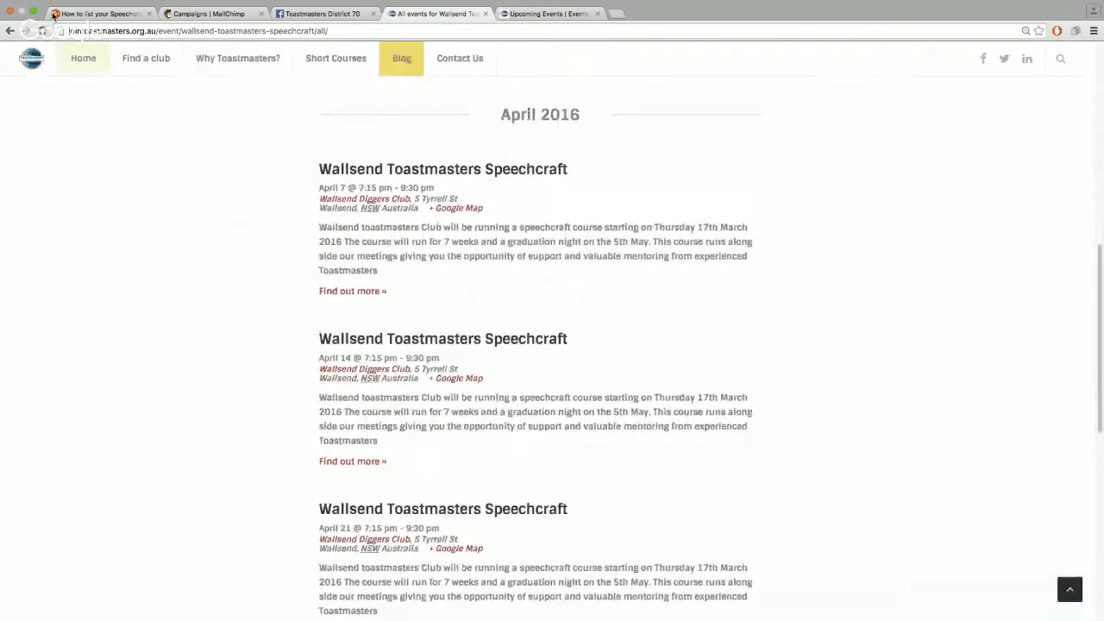
{"action": "left_click", "coordinate": [10, 31]}
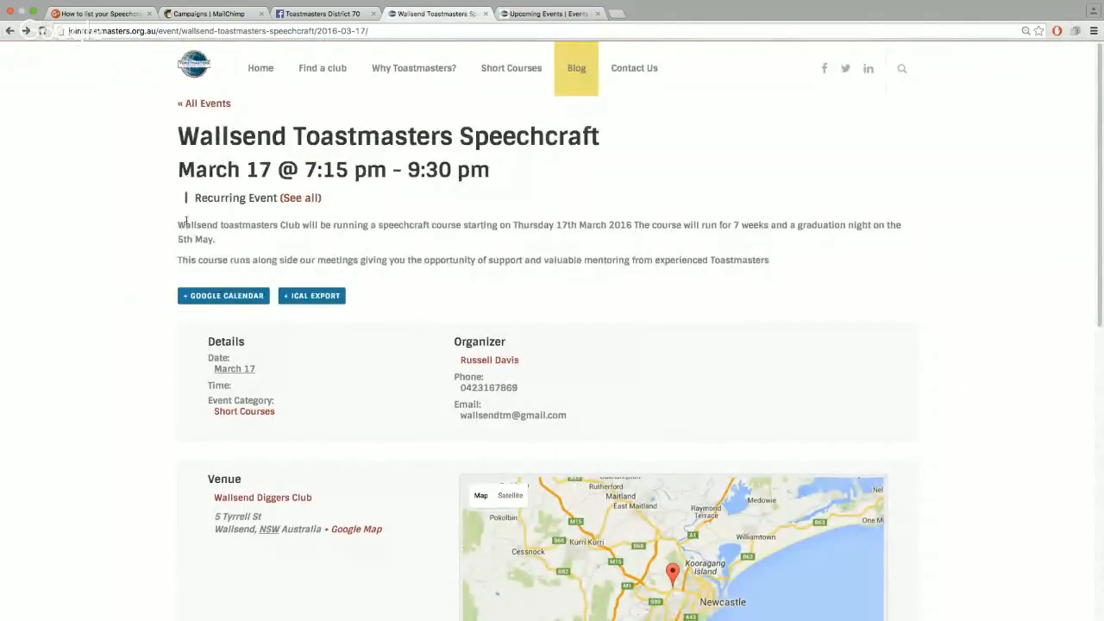
Read through the Wallsend Speechcraft course description
{"action": "left_click_drag", "start_coordinate": [172, 226], "coordinate": [800, 252]}
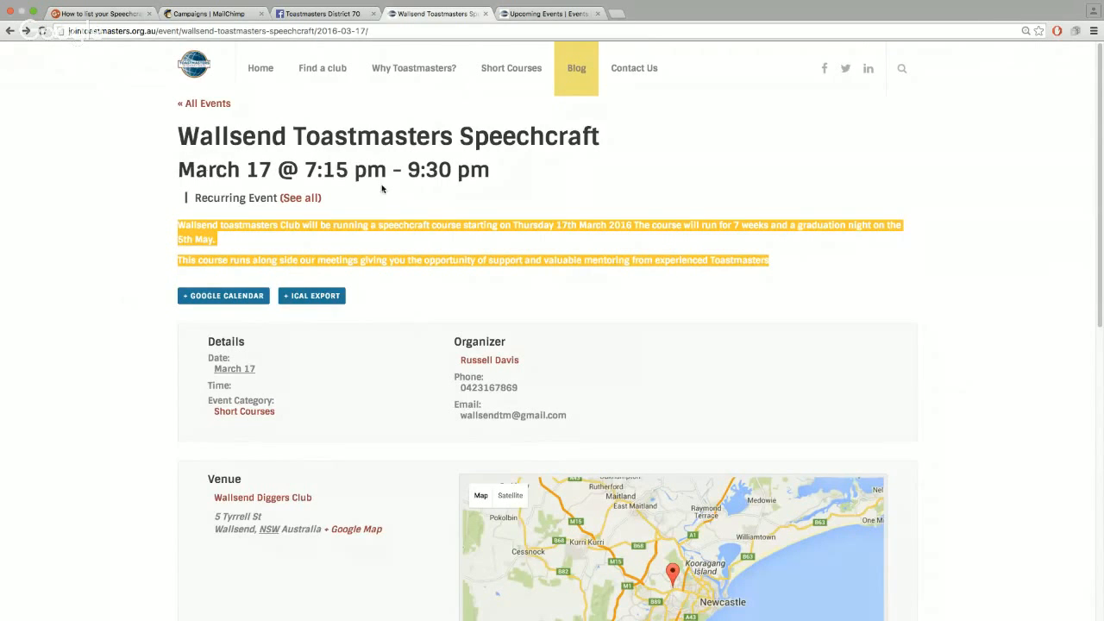
{"action": "left_click", "coordinate": [374, 328]}
{"action": "scroll", "coordinate": [372, 340], "scroll_direction": "down", "scroll_amount": 3}
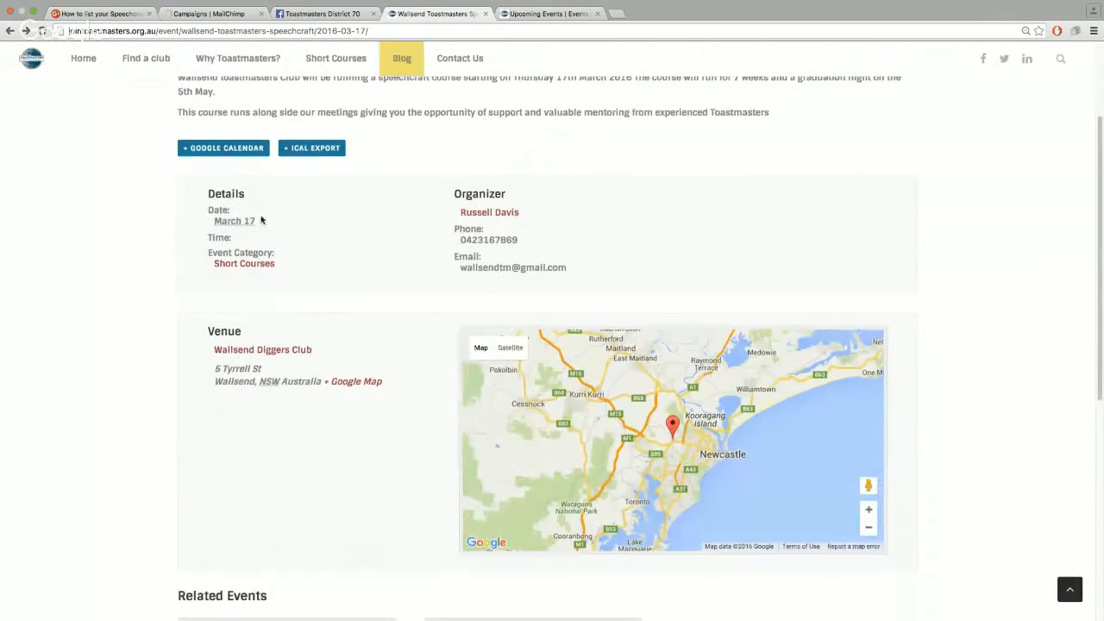
{"action": "scroll", "coordinate": [453, 258], "scroll_direction": "up", "scroll_amount": 3}
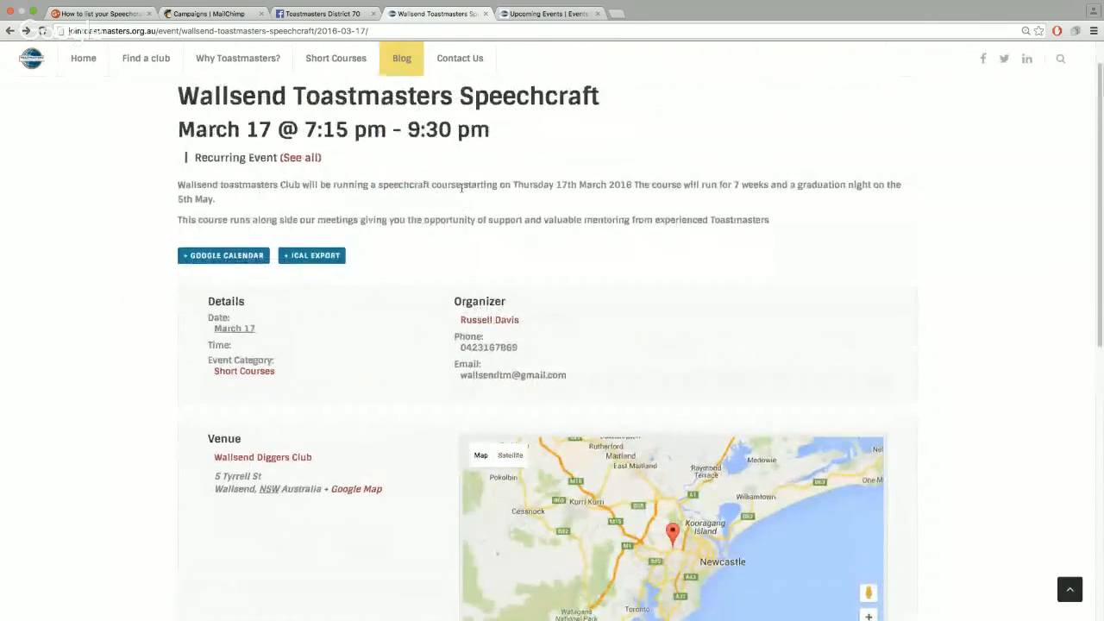
{"action": "left_click_drag", "start_coordinate": [462, 187], "coordinate": [321, 187]}
{"action": "left_click", "coordinate": [378, 225]}
{"action": "scroll", "coordinate": [475, 429], "scroll_direction": "down", "scroll_amount": 3}
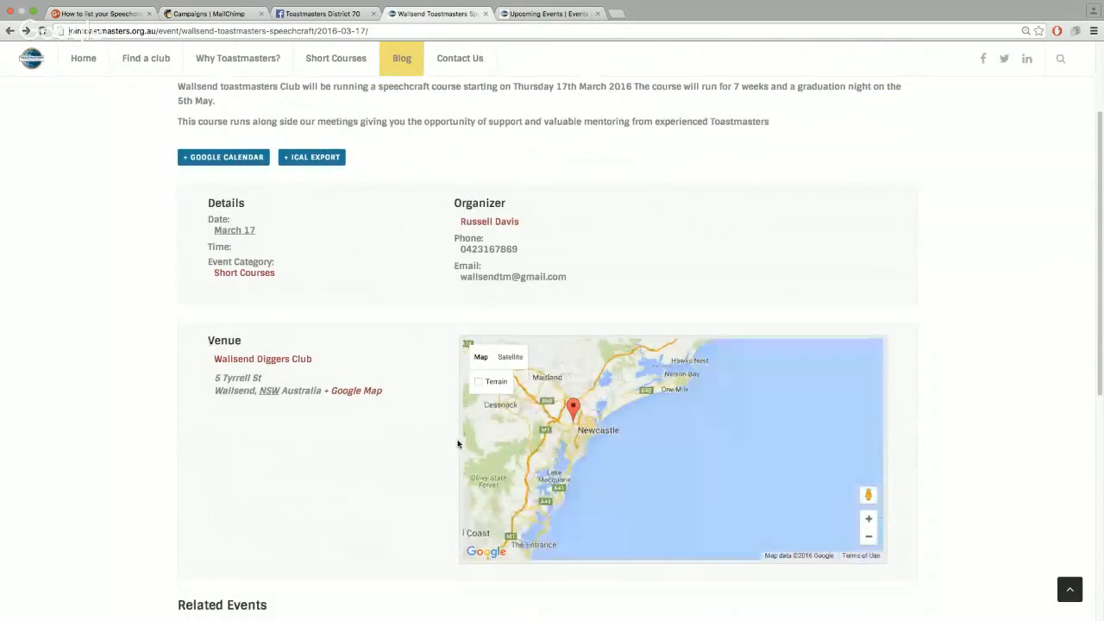
{"action": "scroll", "coordinate": [633, 460], "scroll_direction": "up", "scroll_amount": 1}
{"action": "scroll", "coordinate": [631, 461], "scroll_direction": "down", "scroll_amount": 1}
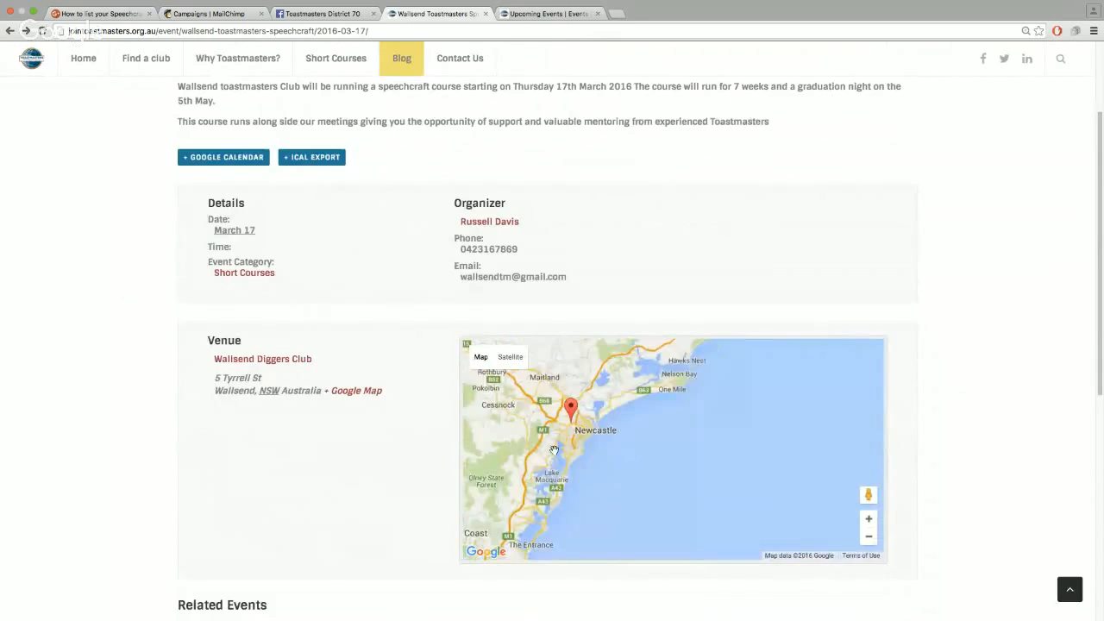
{"action": "scroll", "coordinate": [554, 449], "scroll_direction": "up", "scroll_amount": 2}
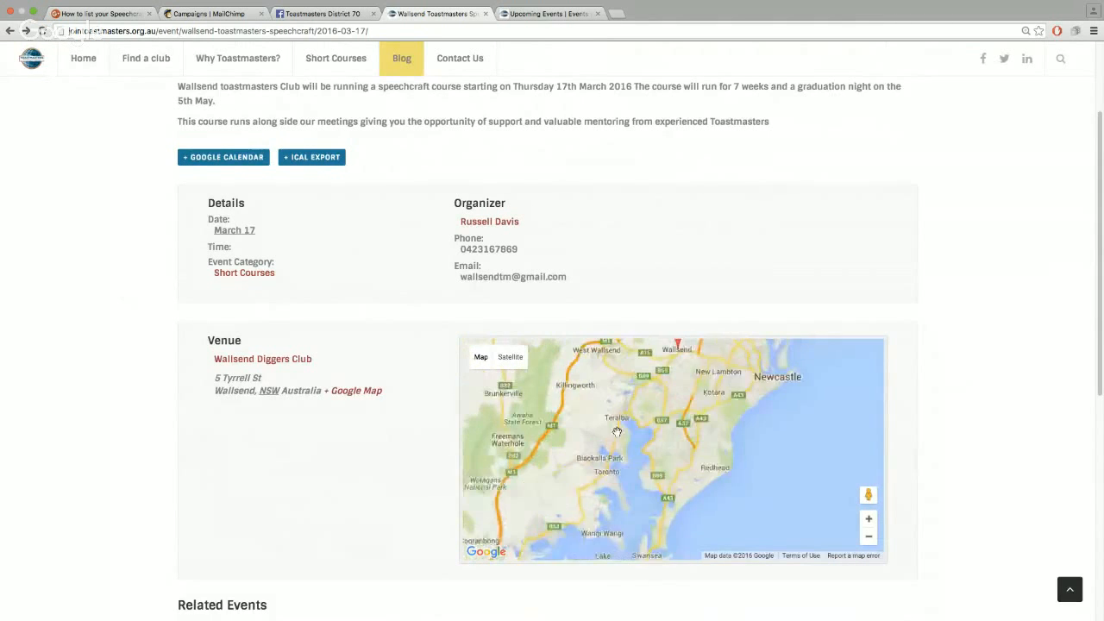
Zoom the venue map to the Wallsend marker and open it in Google Maps
{"action": "left_click_drag", "start_coordinate": [653, 426], "coordinate": [645, 472]}
{"action": "scroll", "coordinate": [667, 441], "scroll_direction": "up", "scroll_amount": 1}
{"action": "left_click_drag", "start_coordinate": [672, 416], "coordinate": [648, 511]}
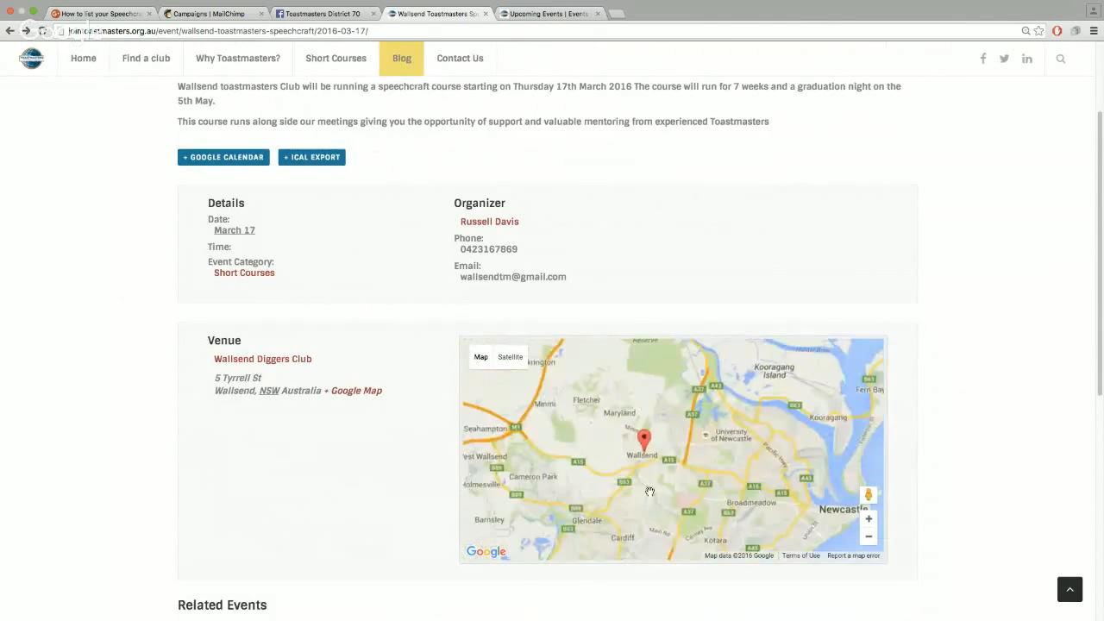
{"action": "scroll", "coordinate": [650, 491], "scroll_direction": "up", "scroll_amount": 3}
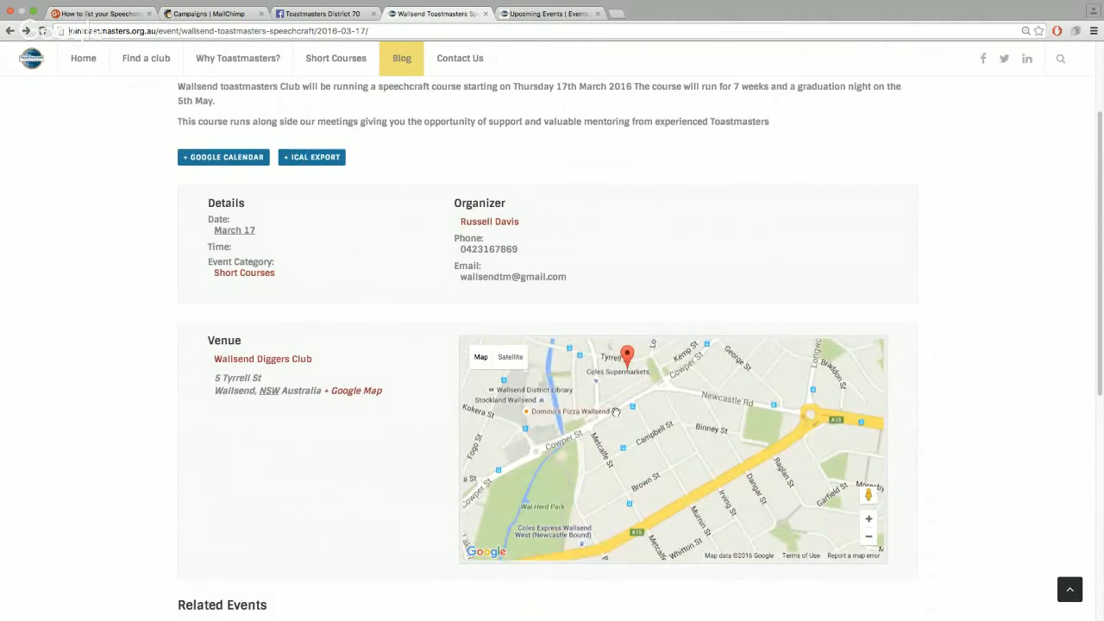
{"action": "left_click", "coordinate": [352, 395]}
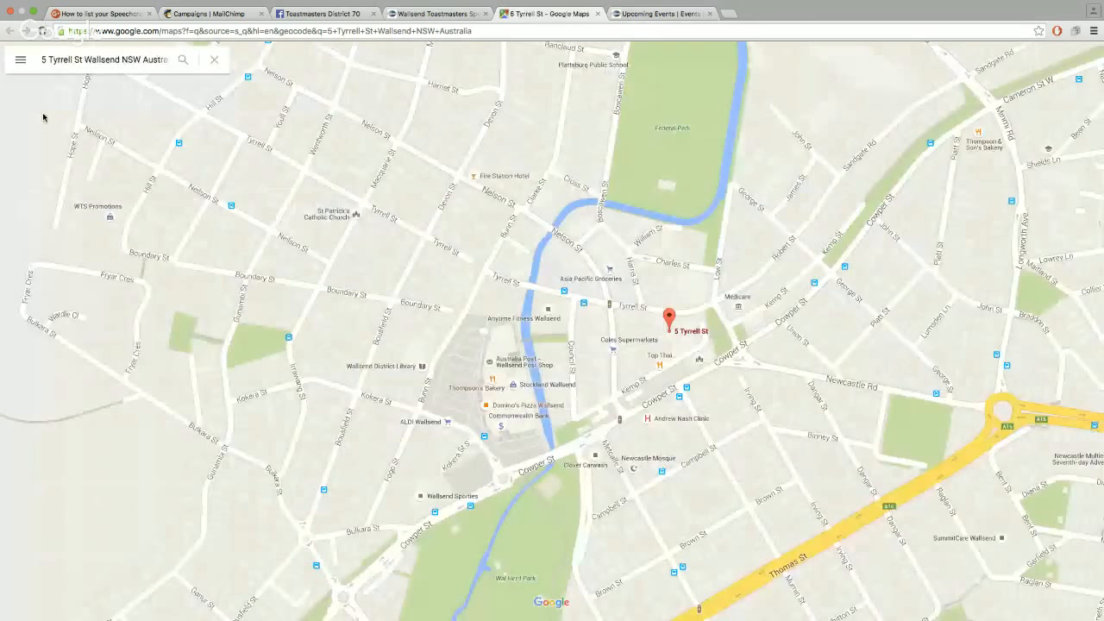
Get directions to the Wallsend venue in Google Maps, then close that tab
{"action": "left_click", "coordinate": [204, 193]}
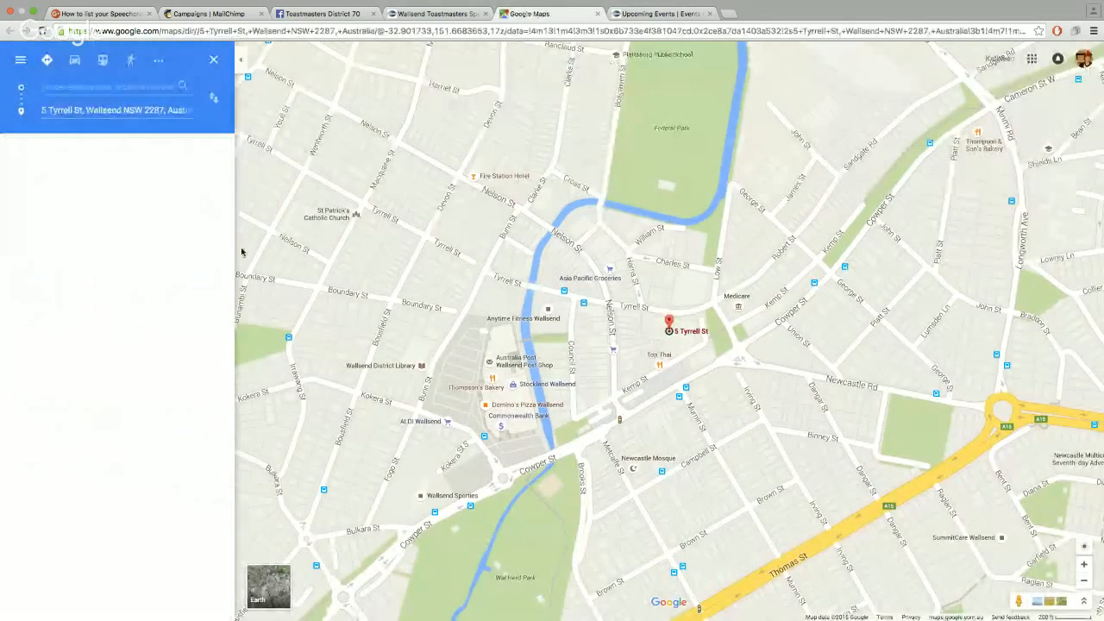
{"action": "left_click", "coordinate": [599, 14]}
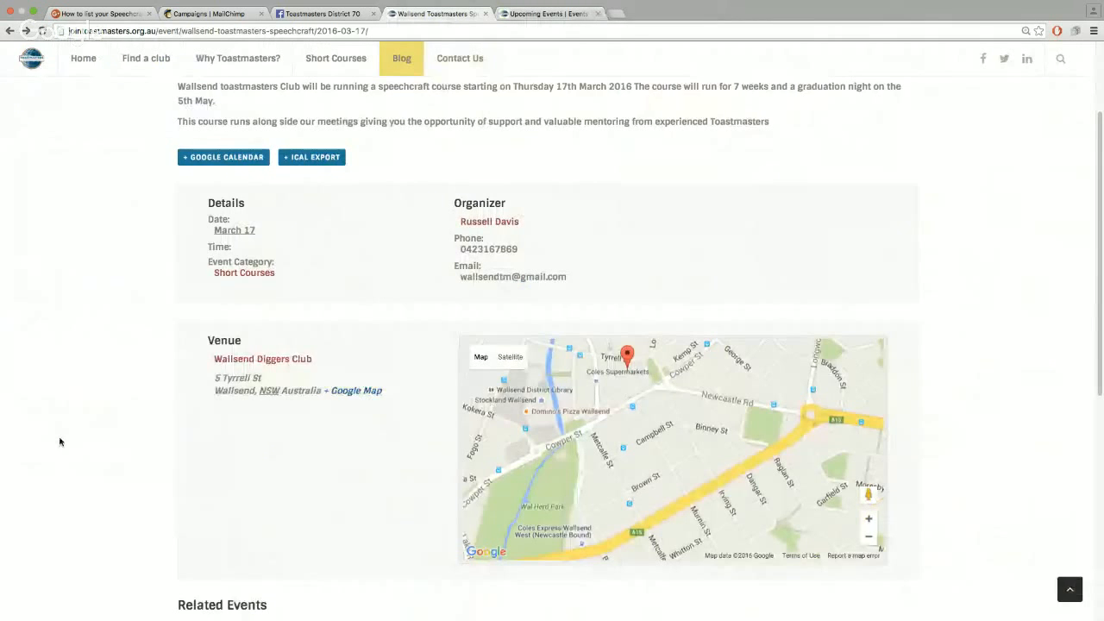
Return to the Join Toastmasters home page and scroll through its sections
{"action": "scroll", "coordinate": [60, 442], "scroll_direction": "up", "scroll_amount": 3}
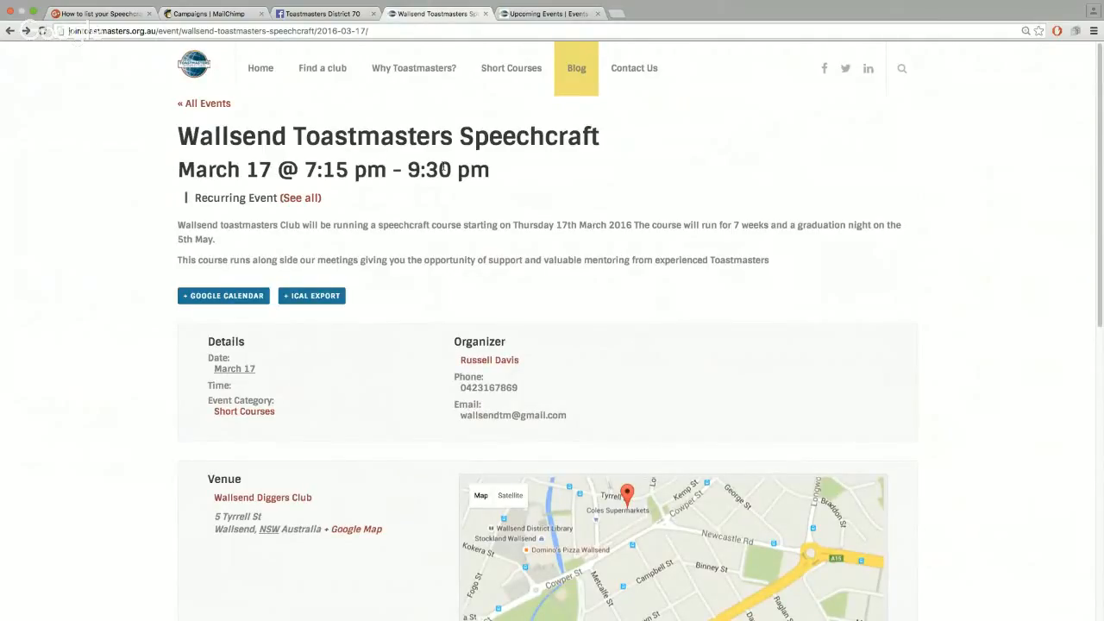
{"action": "left_click", "coordinate": [248, 69]}
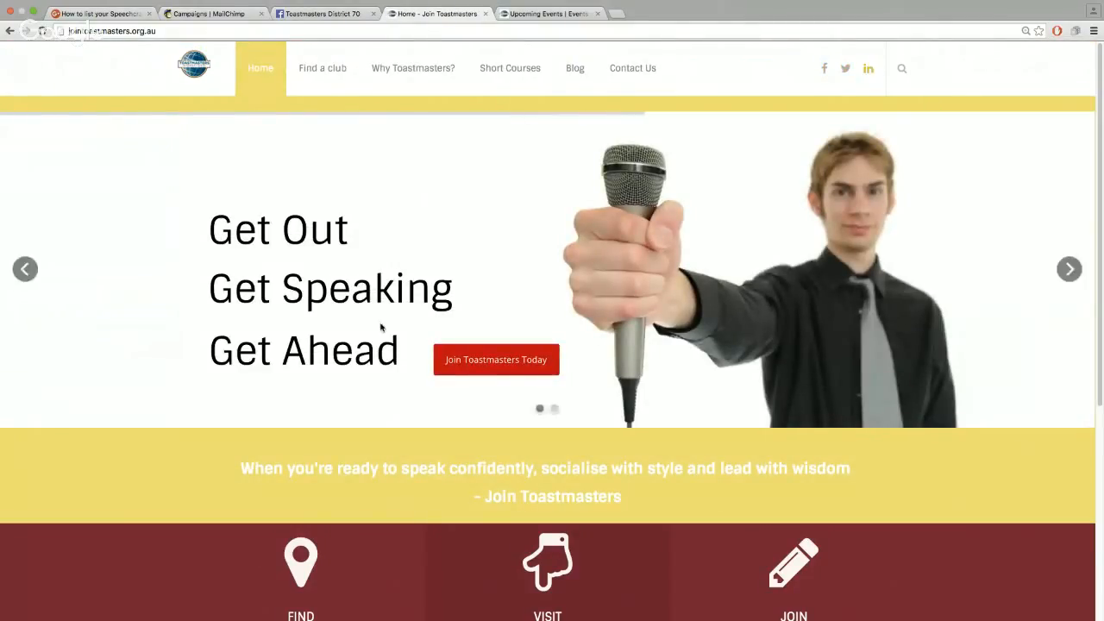
{"action": "scroll", "coordinate": [178, 455], "scroll_direction": "down", "scroll_amount": 1}
{"action": "scroll", "coordinate": [179, 456], "scroll_direction": "down", "scroll_amount": 5}
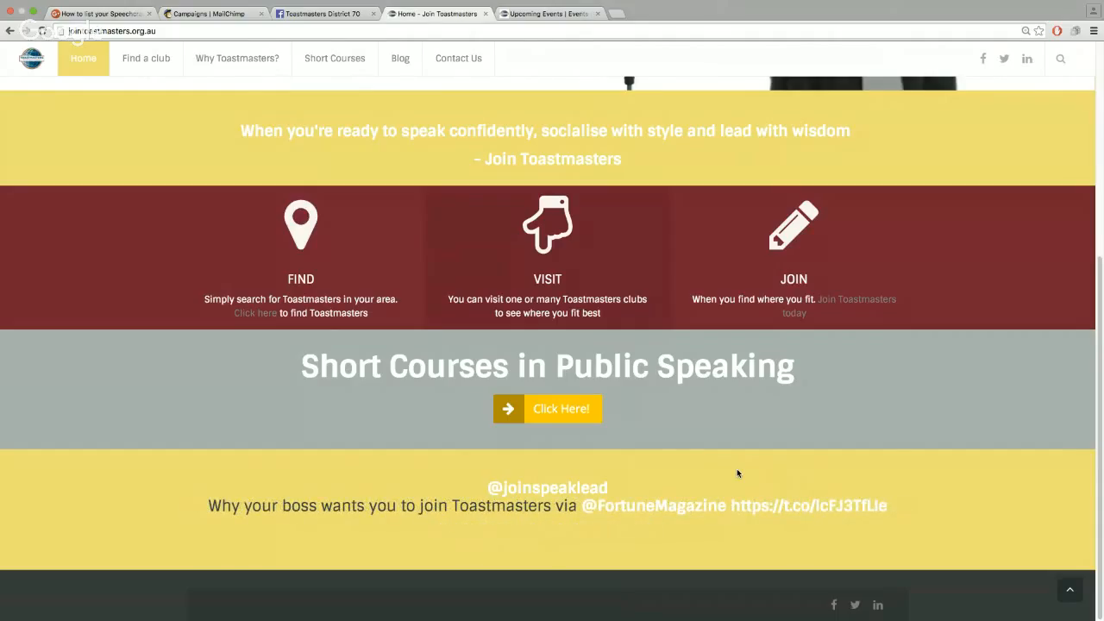
{"action": "scroll", "coordinate": [737, 473], "scroll_direction": "up", "scroll_amount": 4}
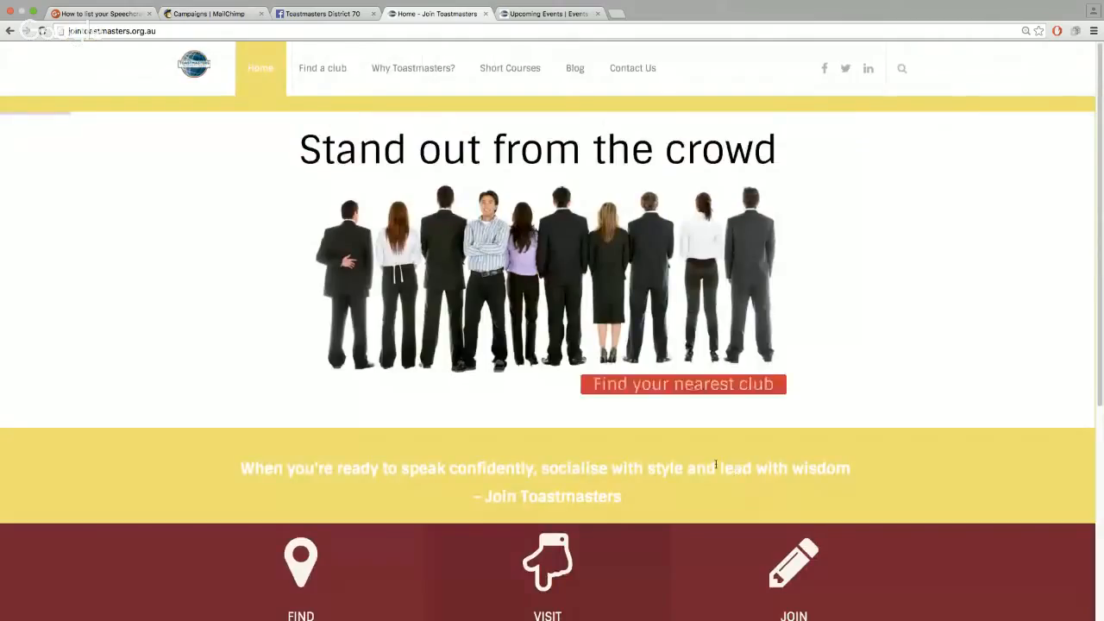